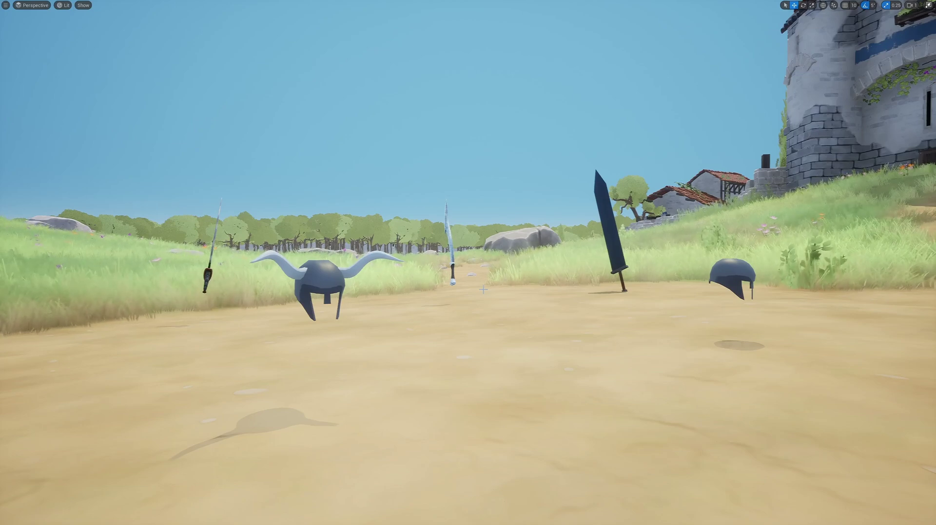
- Examine the collectible swords and helmets placed on the dirt clearing in the level
{"action": "key", "text": "d"}
{"action": "right_click_drag", "start_coordinate": [416, 354], "coordinate": [405, 335]}
{"action": "key", "text": "a"}
{"action": "key", "text": "s"}
{"action": "key", "text": "e"}
{"action": "key", "text": "d"}
{"action": "key", "text": "q"}
{"action": "key", "text": "a"}
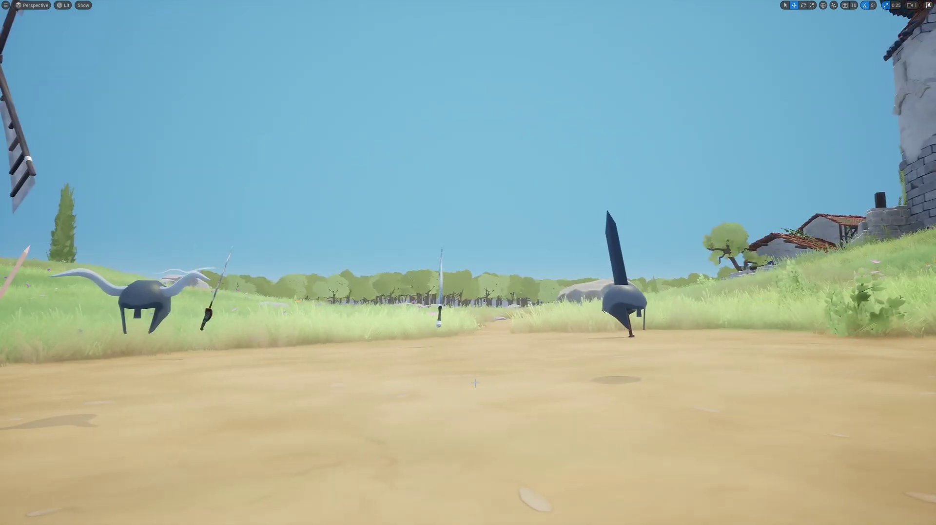
- Play-test the level, running the character over the short sword and the hornless helmet to collect them, and end the session
{"action": "key", "text": "alt+p"}
{"action": "left_click", "coordinate": [478, 403]}
{"action": "key", "text": "w"}
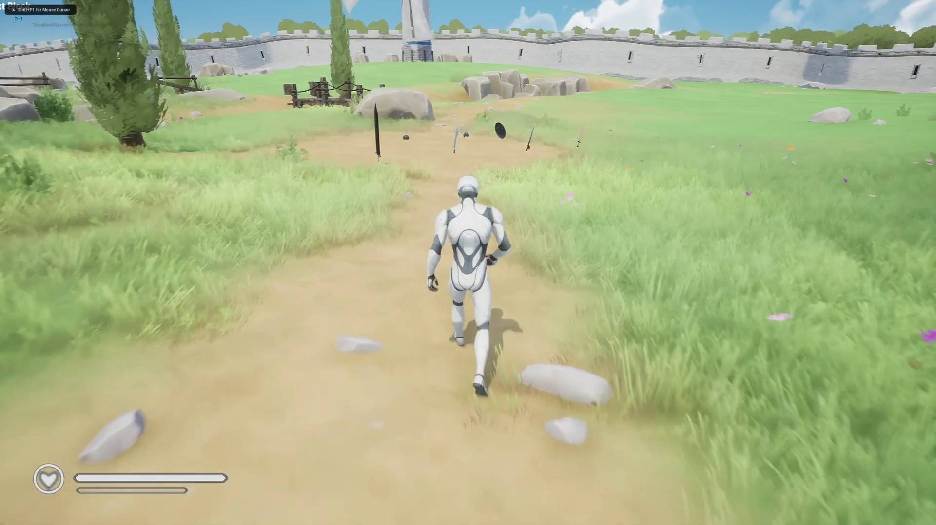
{"action": "key", "text": "w"}
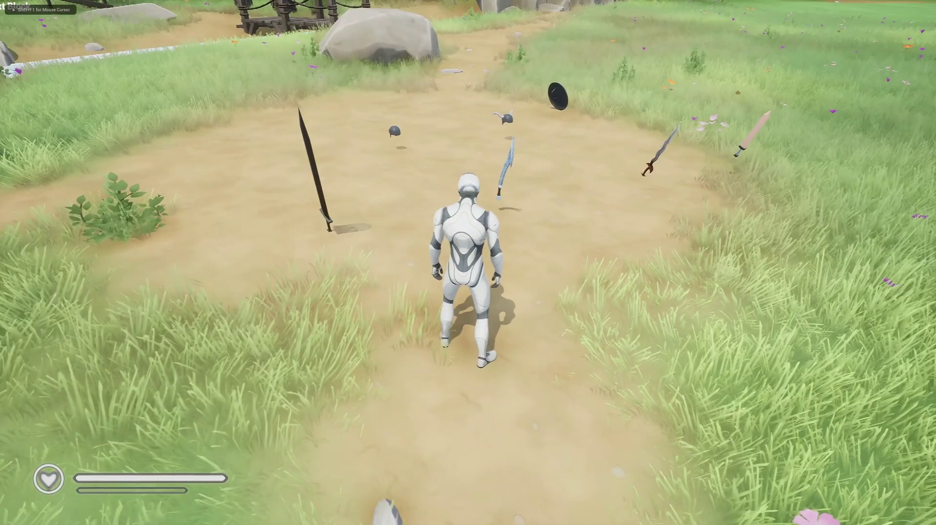
{"action": "key", "text": "w"}
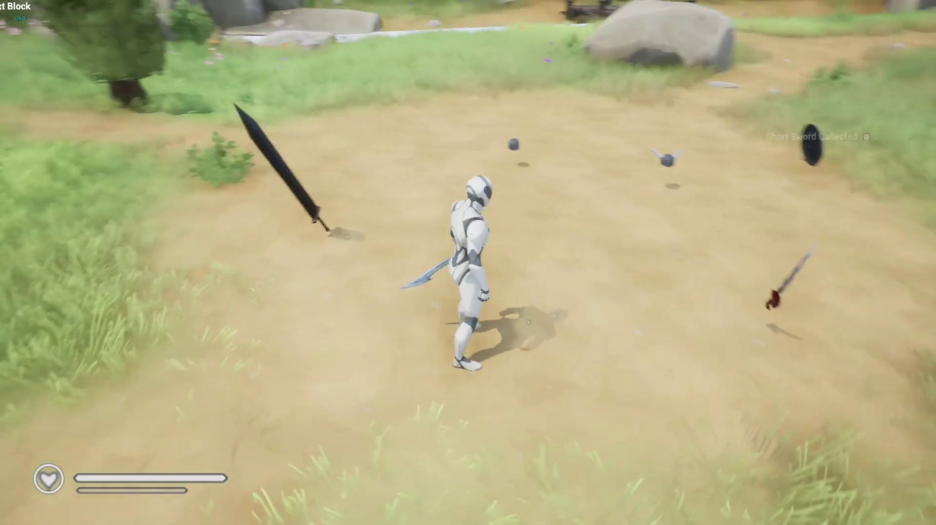
{"action": "key", "text": "w"}
{"action": "key", "text": "w"}
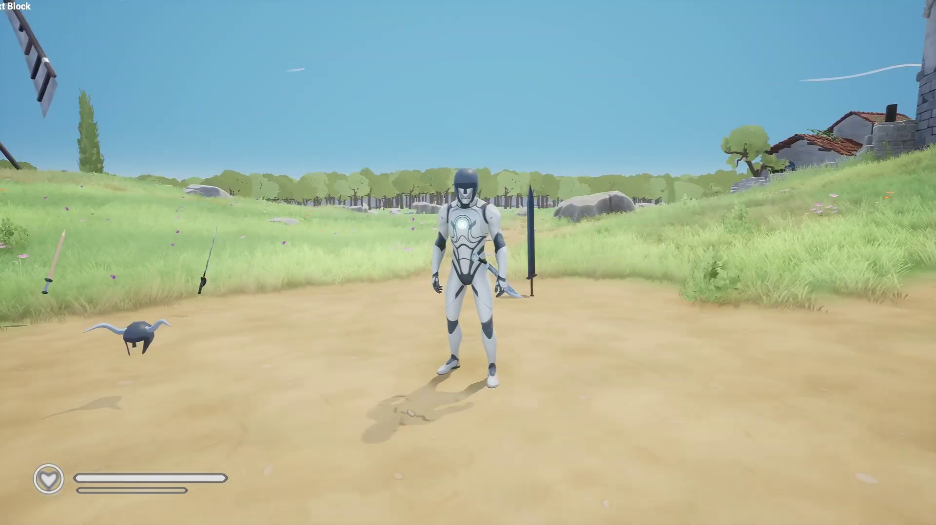
{"action": "key", "text": "Escape"}
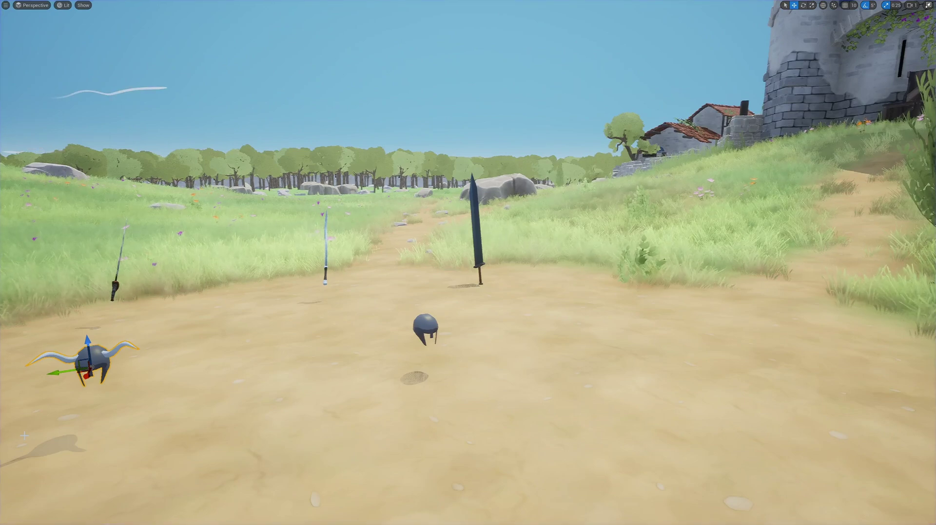
- Play-test the level again, running the character among the collectibles and triggering a pickup or equip action
{"action": "key", "text": "alt+p"}
{"action": "key", "text": "w"}
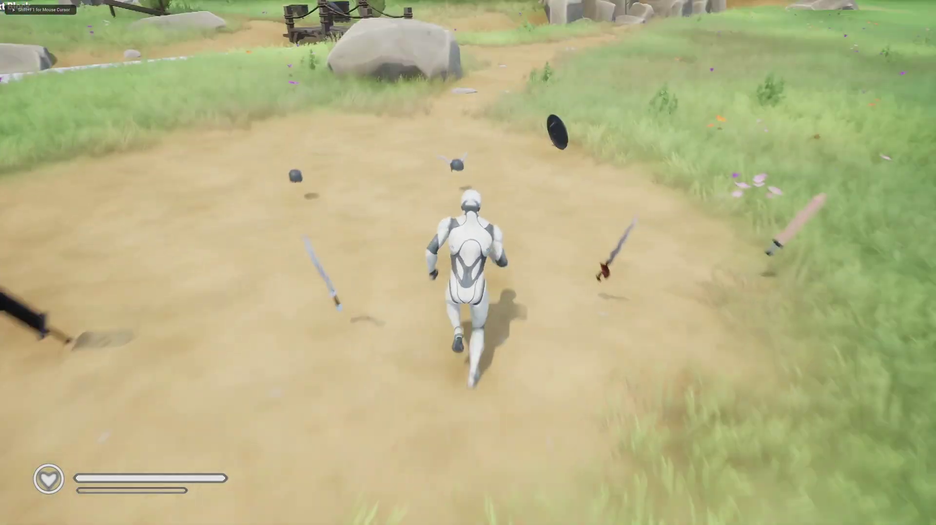
{"action": "key", "text": "e"}
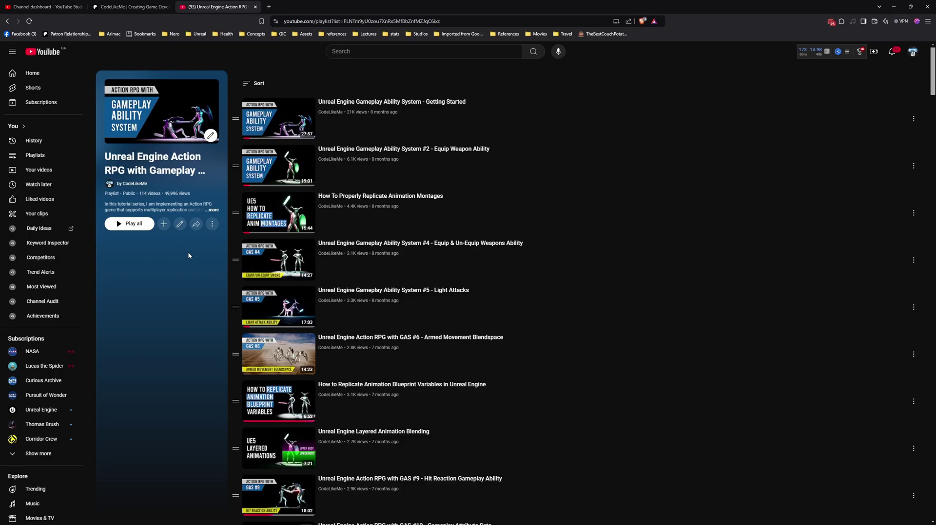
- Switch to the browser and look through the Action RPG video playlist and the series' Patreon posts
{"action": "scroll", "coordinate": [280, 262], "scroll_direction": "down", "scroll_amount": 7}
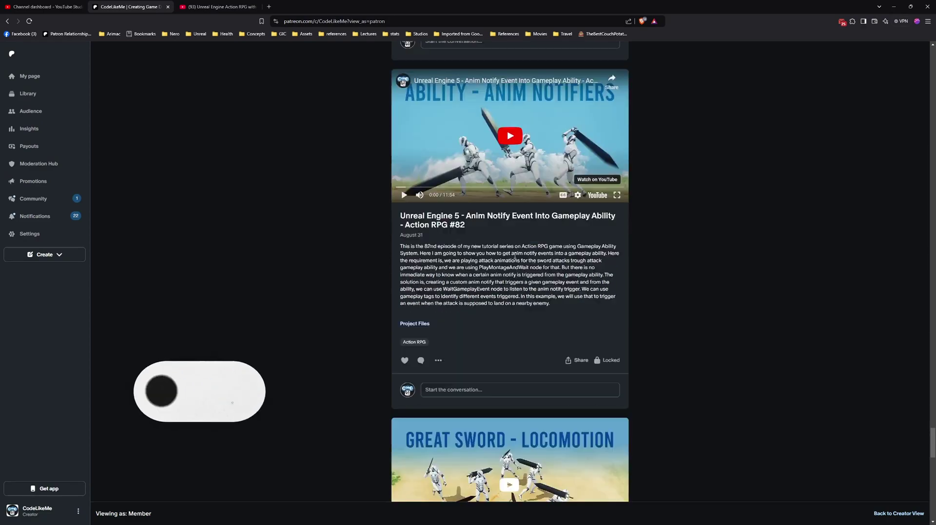
{"action": "scroll", "coordinate": [515, 256], "scroll_direction": "up", "scroll_amount": 20}
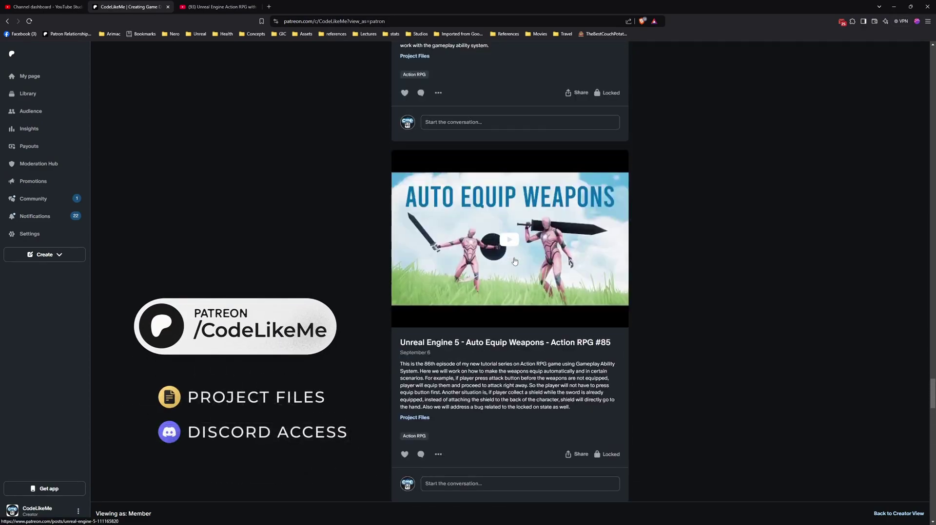
{"action": "scroll", "coordinate": [507, 260], "scroll_direction": "up", "scroll_amount": 20}
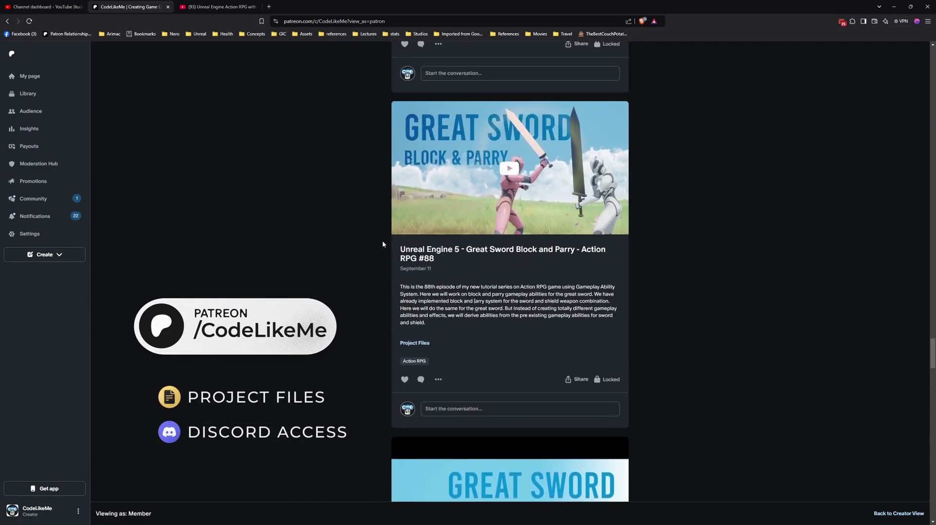
{"action": "scroll", "coordinate": [291, 232], "scroll_direction": "up", "scroll_amount": 5}
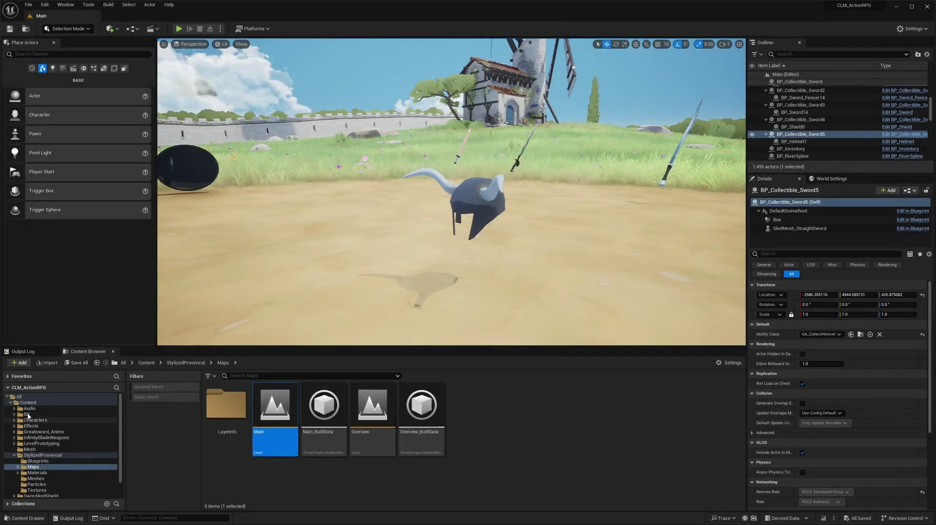
- Switch to the Unreal Editor and open the BP_Helmet blueprint from the BP/Weapons folder
{"action": "left_click", "coordinate": [26, 415]}
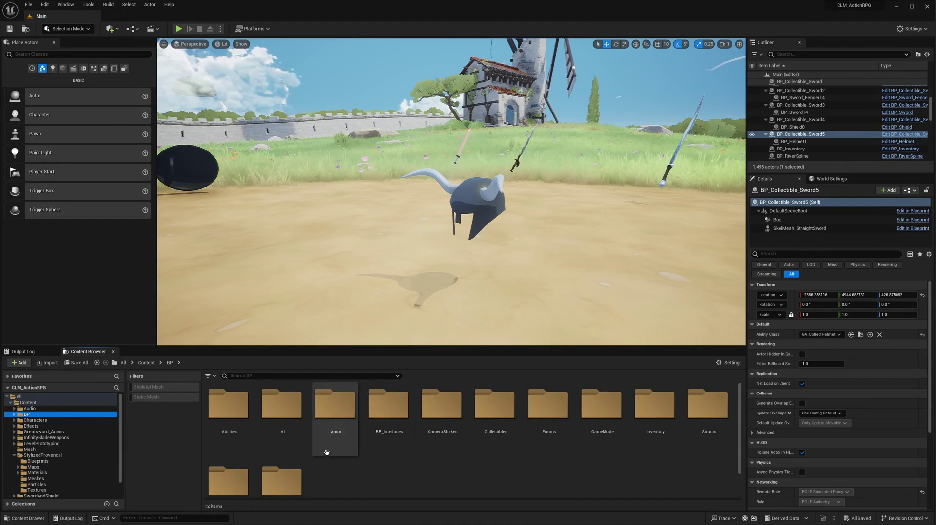
{"action": "scroll", "coordinate": [306, 458], "scroll_direction": "down", "scroll_amount": 2}
{"action": "double_click", "coordinate": [293, 443]}
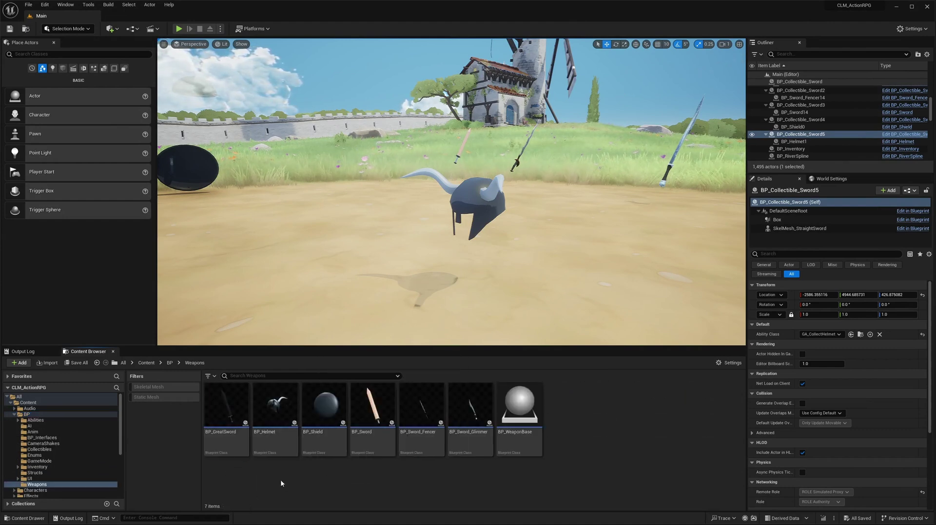
{"action": "double_click", "coordinate": [276, 404]}
- Rename the static mesh component of BP_Helmet to Mesh
{"action": "left_click", "coordinate": [155, 43]}
{"action": "mouse_move", "coordinate": [461, 247]}
{"action": "right_mouse_down"}
{"action": "mouse_move", "coordinate": [516, 249]}
{"action": "mouse_move", "coordinate": [462, 247]}
{"action": "right_mouse_up"}
{"action": "left_click", "coordinate": [363, 243]}
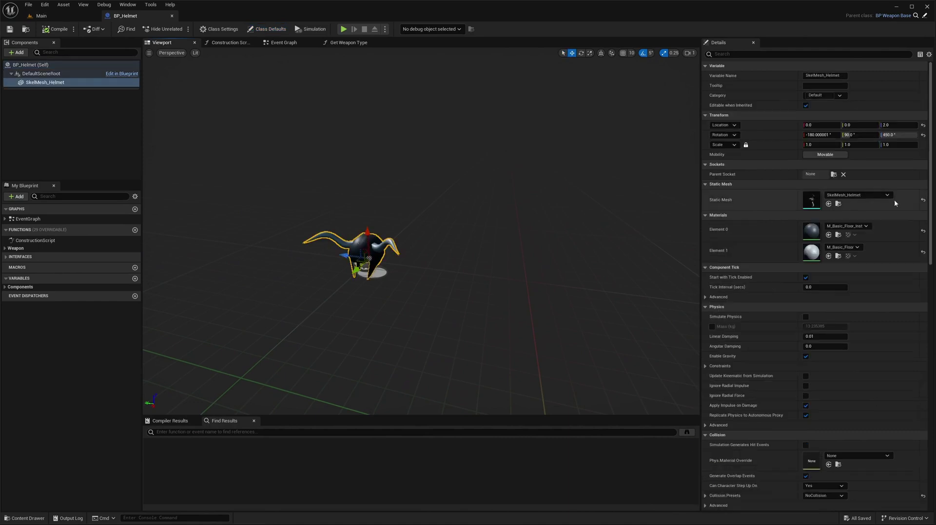
{"action": "left_click", "coordinate": [38, 84]}
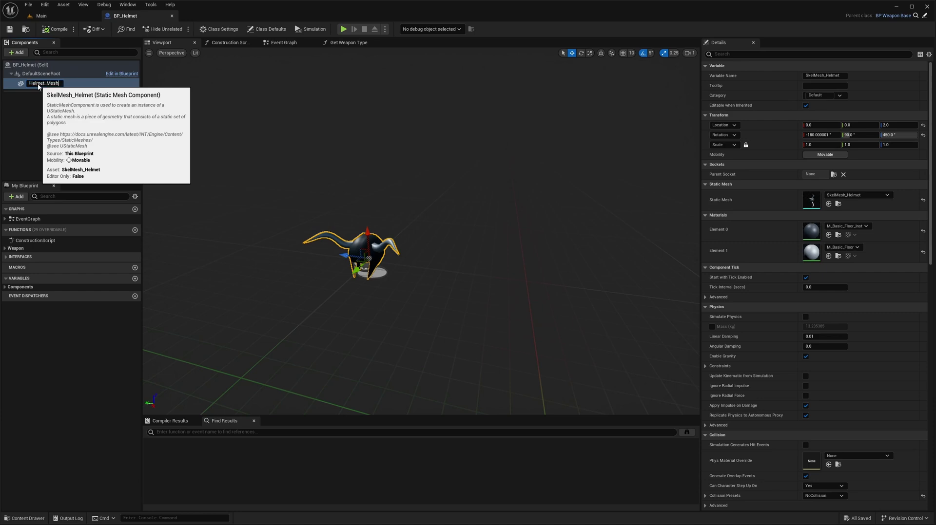
{"action": "key", "text": "Return"}
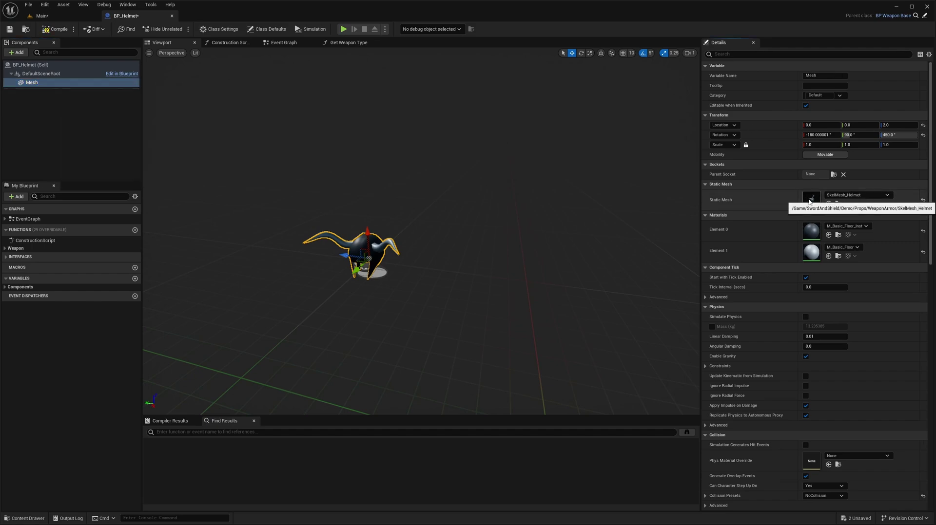
- Open the SkelMesh_Helmet static mesh to inspect its orientation and locate the asset in its WeaponArmor folder
{"action": "double_click", "coordinate": [810, 201]}
{"action": "scroll", "coordinate": [332, 281], "scroll_direction": "up", "scroll_amount": 4}
{"action": "scroll", "coordinate": [341, 274], "scroll_direction": "up", "scroll_amount": 3}
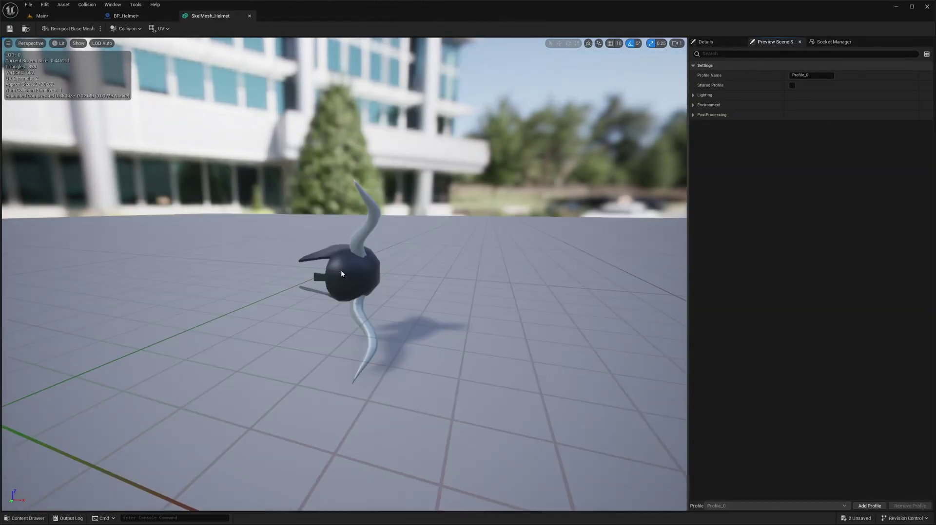
{"action": "left_click", "coordinate": [30, 27]}
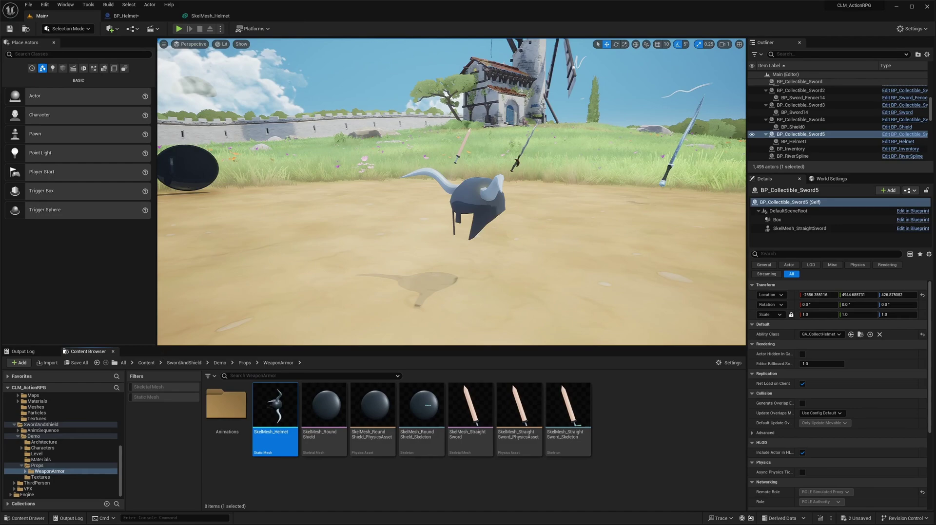
- Import IronHelmet.fbx and IronHelmet_horned.fbx from the Models folder into WeaponArmor as static meshes with the default import options
{"action": "left_click_drag", "start_coordinate": [0, 151], "coordinate": [935, 134]}
{"action": "left_click_drag", "start_coordinate": [633, 10], "coordinate": [628, 44]}
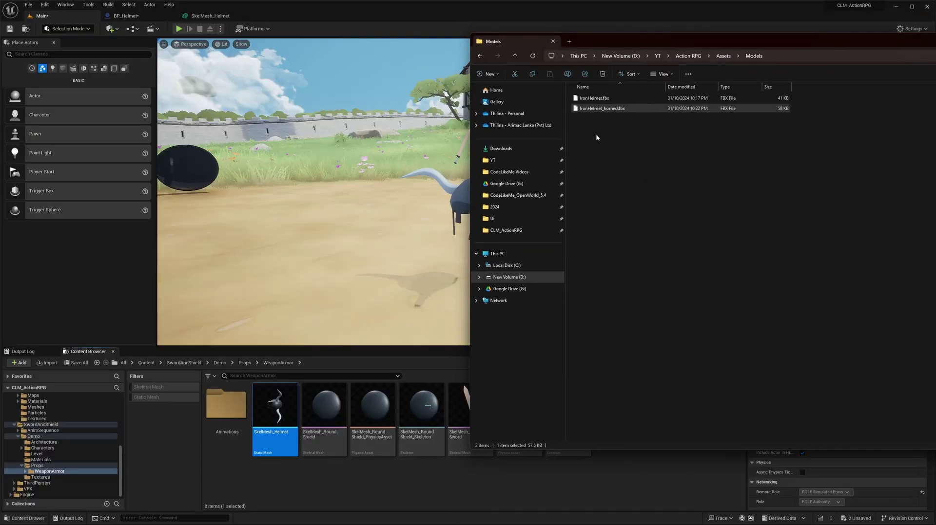
{"action": "left_click_drag", "start_coordinate": [644, 149], "coordinate": [585, 93]}
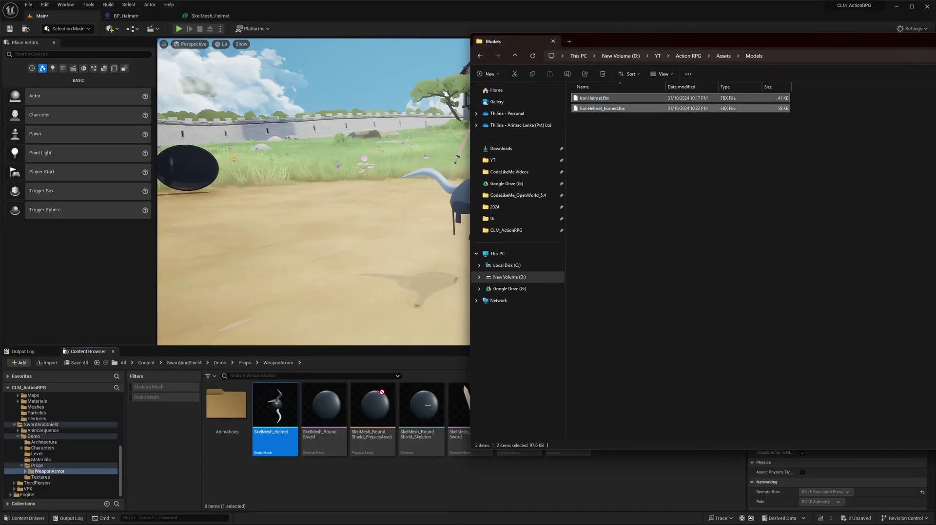
{"action": "left_click_drag", "start_coordinate": [317, 492], "coordinate": [317, 490]}
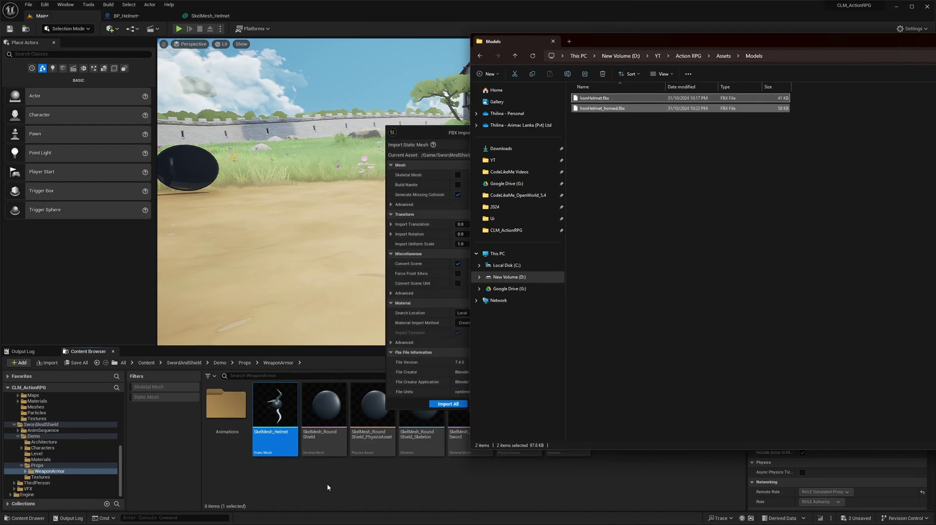
{"action": "left_click_drag", "start_coordinate": [434, 128], "coordinate": [215, 131]}
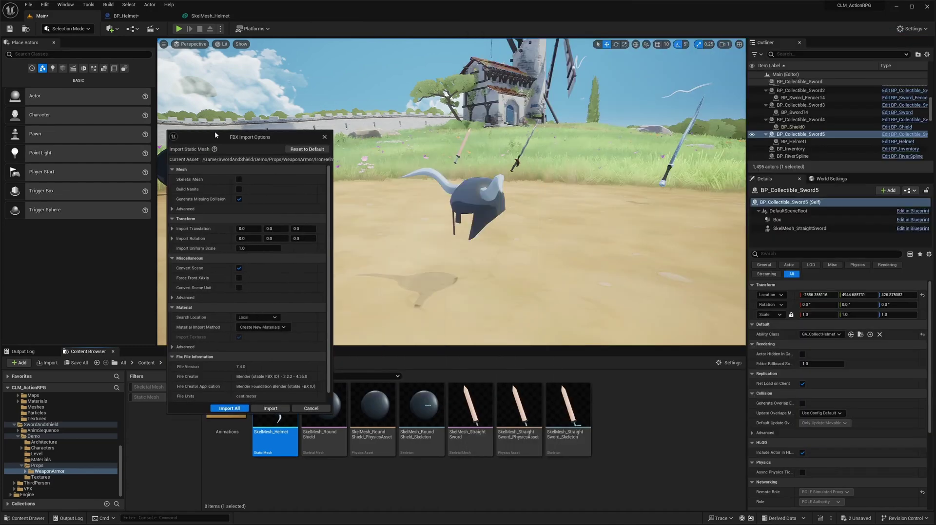
{"action": "left_click", "coordinate": [228, 407]}
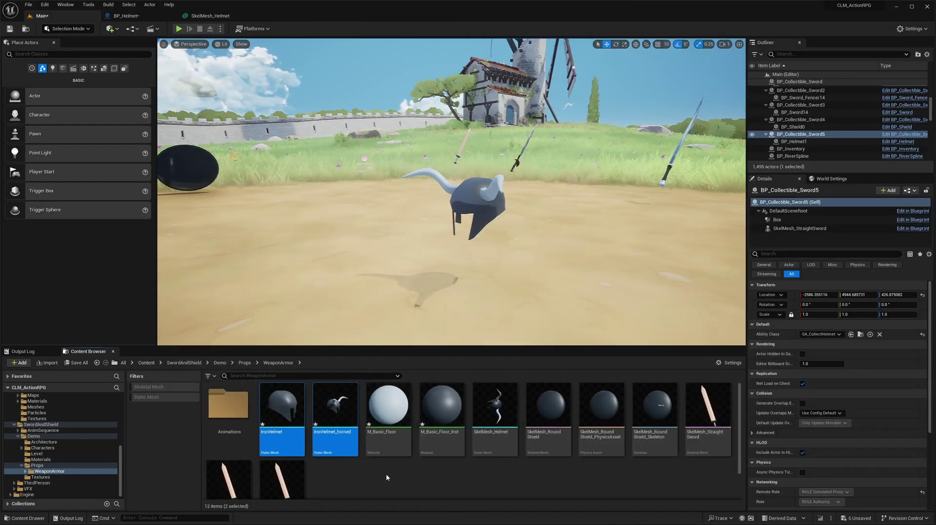
- Open the imported IronHelmet static mesh and inspect its shape and orientation
{"action": "left_click", "coordinate": [273, 405]}
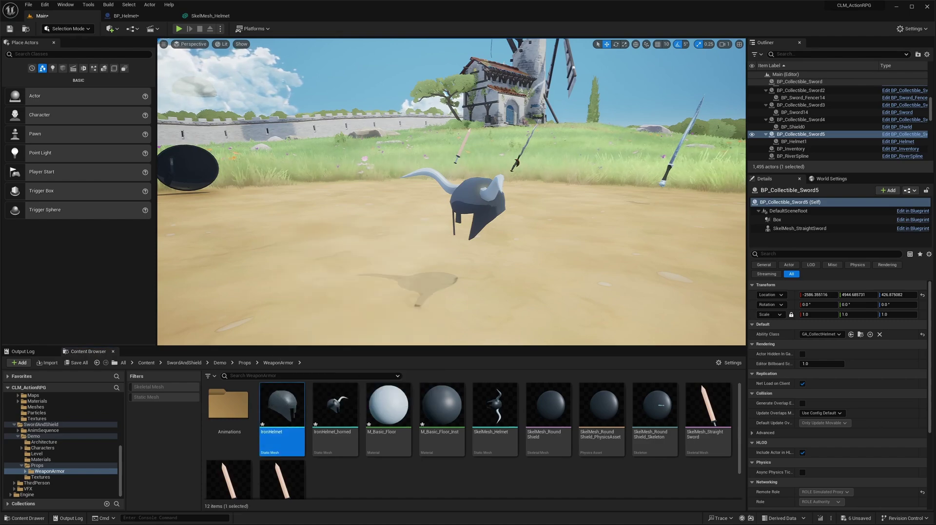
{"action": "double_click", "coordinate": [273, 405]}
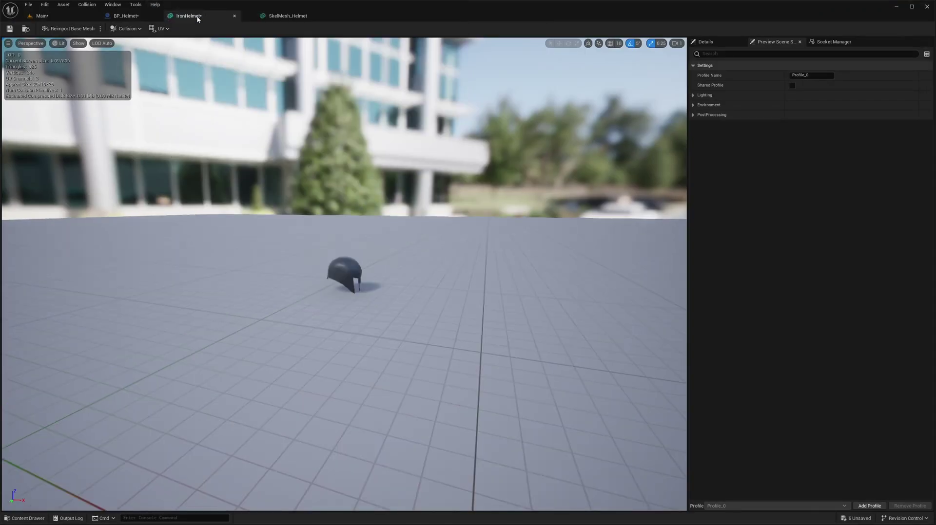
{"action": "right_click_drag", "start_coordinate": [408, 293], "coordinate": [409, 292]}
{"action": "key", "text": "w"}
{"action": "key", "text": "s"}
{"action": "left_click", "coordinate": [54, 14]}
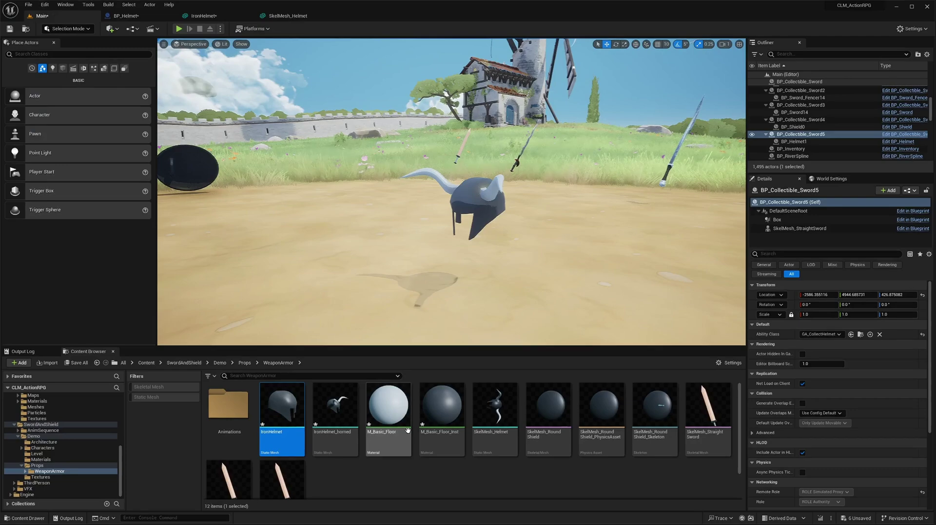
- Open the imported IronHelmet_horned static mesh and compare it with IronHelmet
{"action": "double_click", "coordinate": [335, 410]}
{"action": "key", "text": "w"}
{"action": "mouse_move", "coordinate": [382, 255]}
{"action": "right_mouse_down"}
{"action": "mouse_move", "coordinate": [375, 256]}
{"action": "mouse_move", "coordinate": [383, 256]}
{"action": "right_mouse_up"}
{"action": "key", "text": "d"}
{"action": "key", "text": "d"}
{"action": "key", "text": "a"}
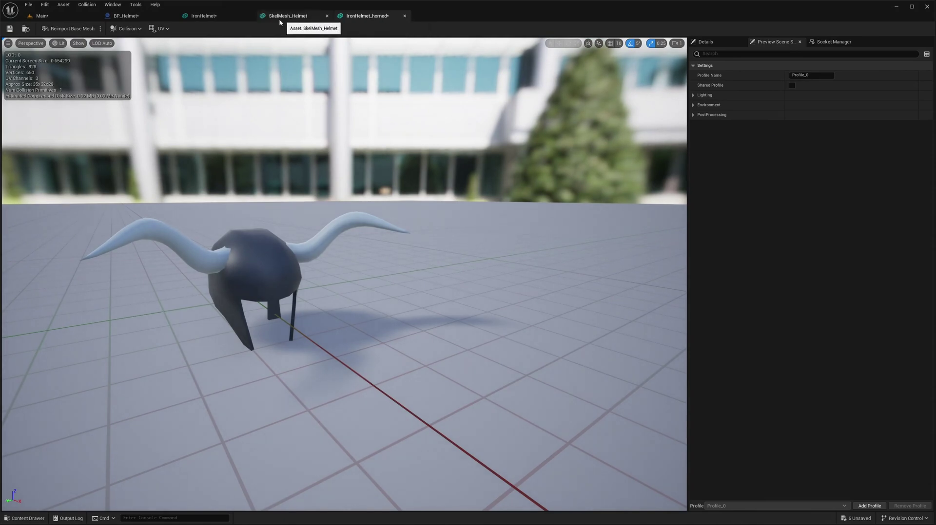
{"action": "left_click", "coordinate": [204, 16]}
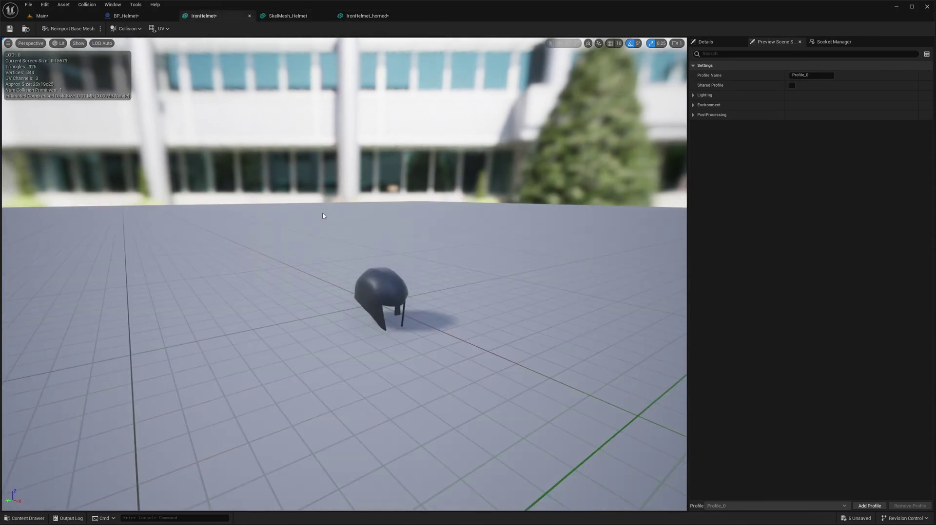
{"action": "left_click", "coordinate": [354, 16]}
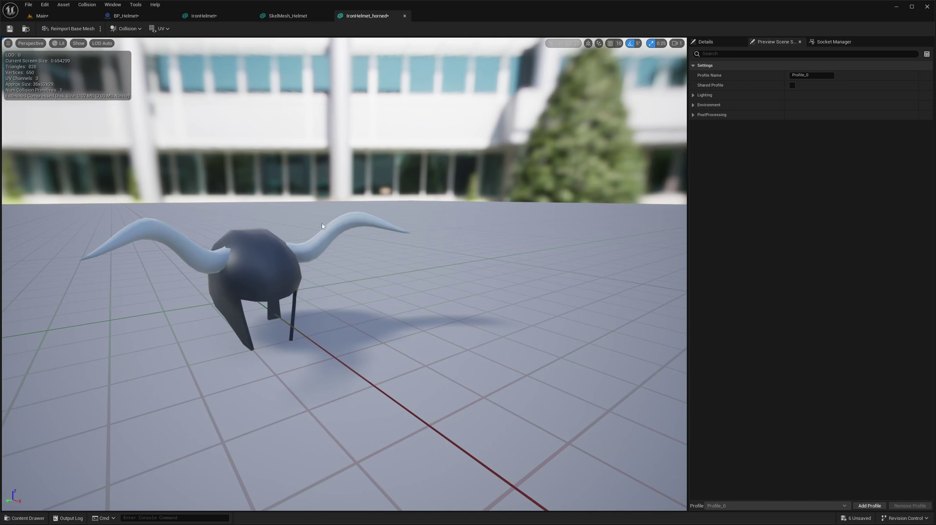
{"action": "left_click", "coordinate": [59, 17]}
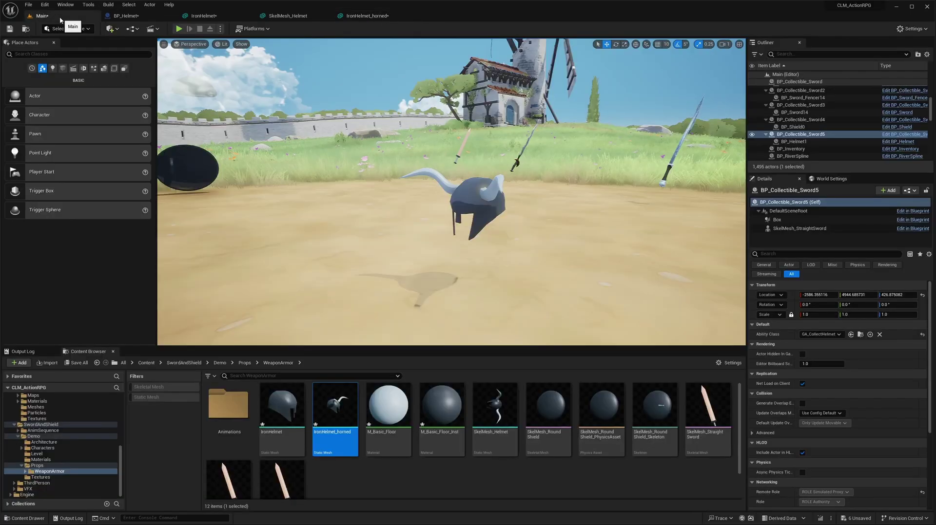
- Assign IronHelmet as the static mesh of BP_Helmet's Mesh component and reset the component's rotation to 0°
{"action": "left_click", "coordinate": [125, 16]}
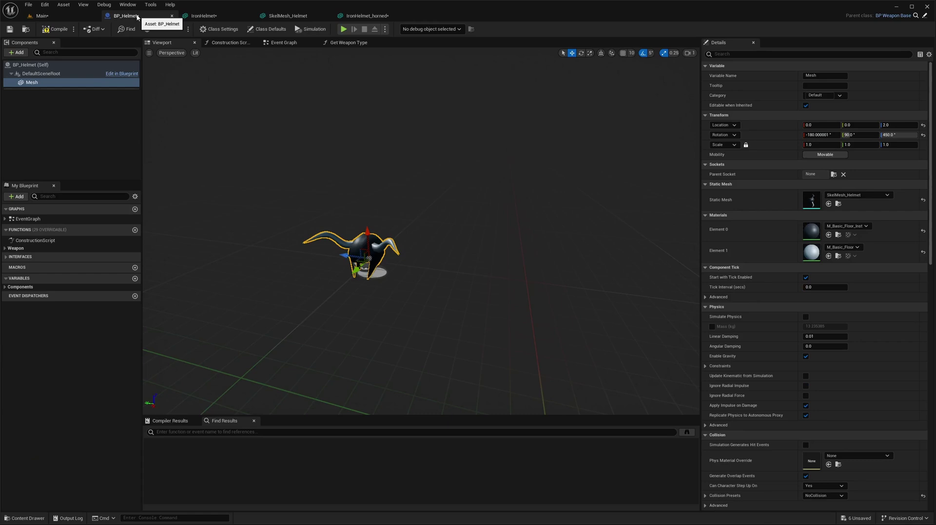
{"action": "left_click", "coordinate": [837, 195]}
{"action": "type", "text": "ironhel"}
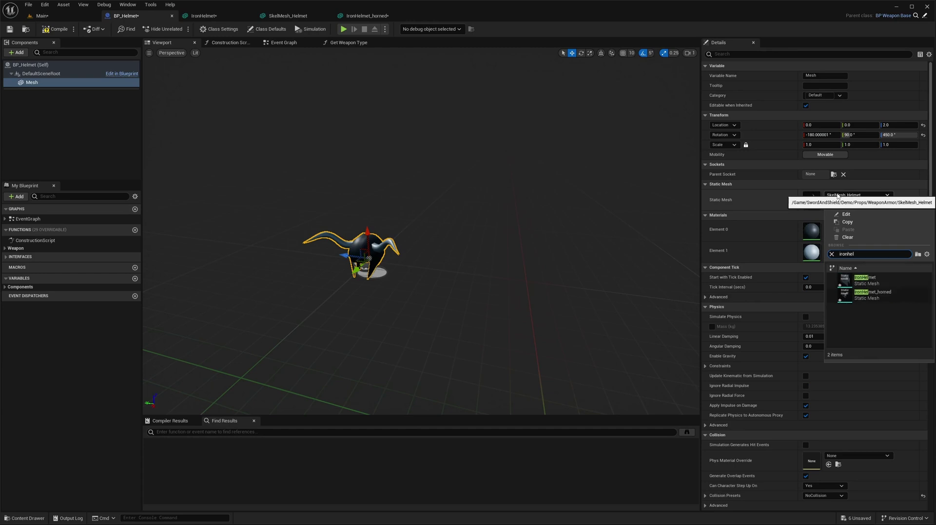
{"action": "left_click", "coordinate": [872, 281]}
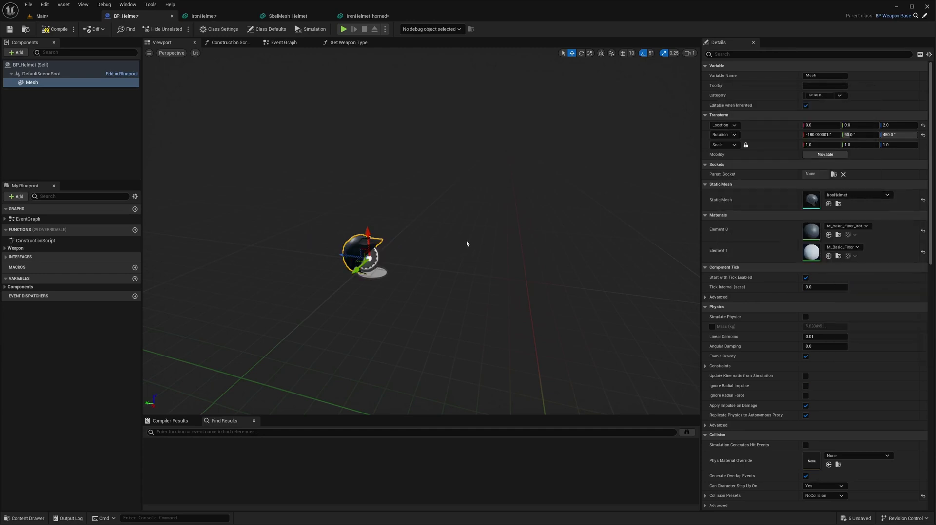
{"action": "left_click", "coordinate": [923, 135]}
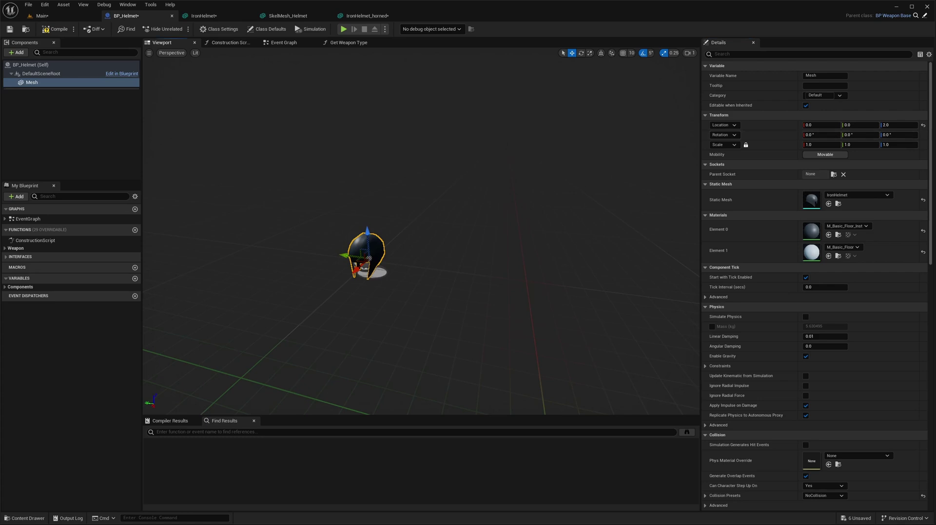
- Play-test the Main level, pick up the collectible helmet and check how it sits on the character's head
{"action": "right_click_drag", "start_coordinate": [495, 205], "coordinate": [546, 239]}
{"action": "key", "text": "w"}
{"action": "left_click", "coordinate": [41, 16]}
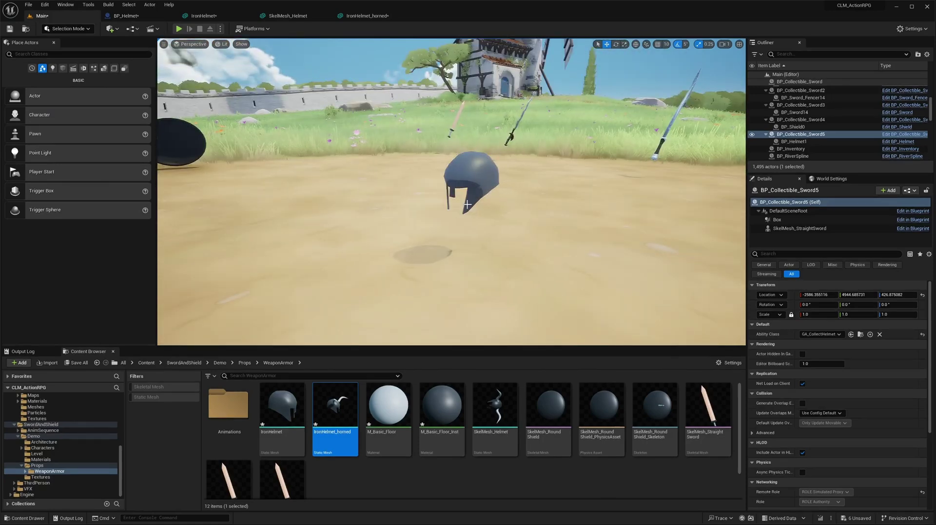
{"action": "key", "text": "F11"}
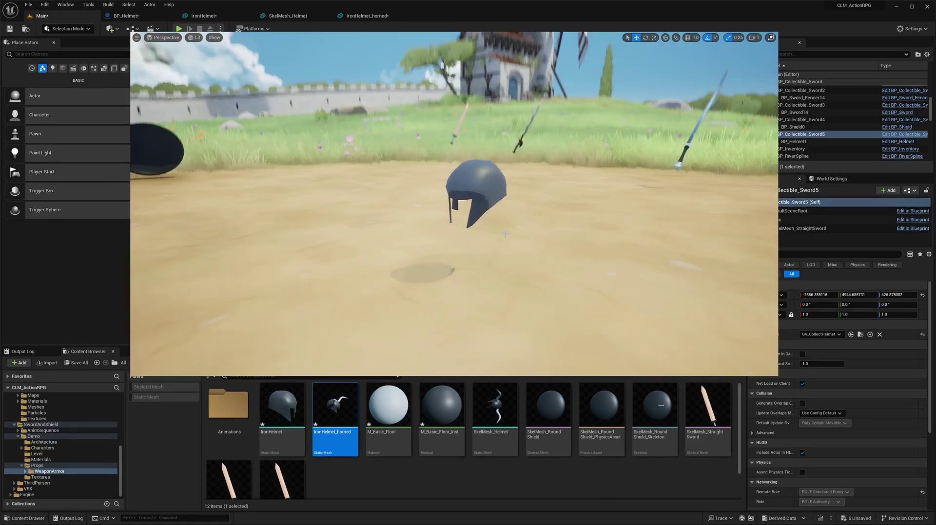
{"action": "key", "text": "alt+p"}
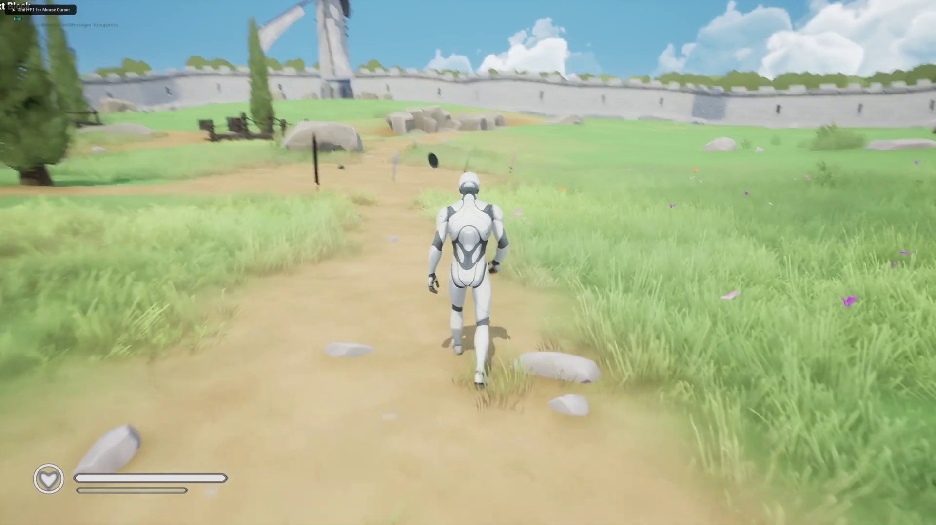
{"action": "key", "text": "w"}
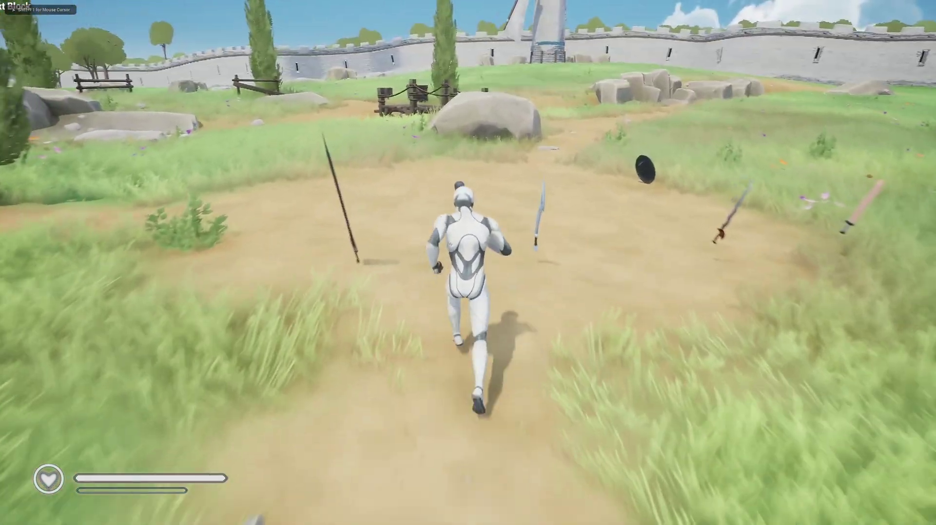
{"action": "key", "text": "e"}
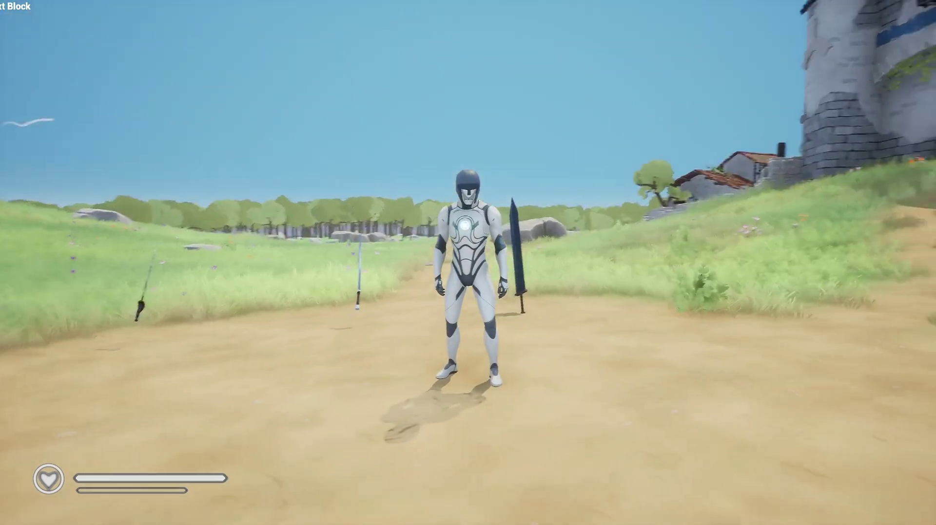
{"action": "key", "text": "Escape"}
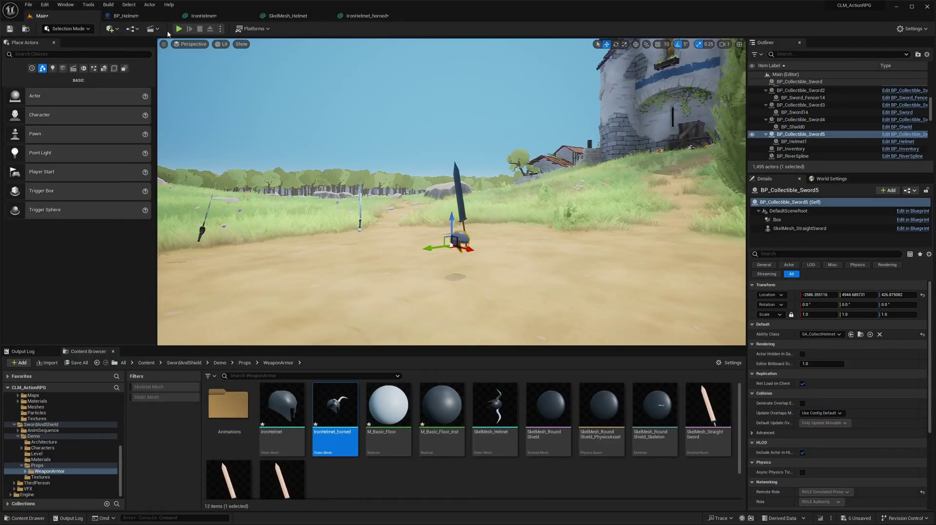
- Create a child Blueprint class of BP_Helmet in the Weapons folder and name it BP_Helmet_Horned
{"action": "left_click", "coordinate": [126, 15]}
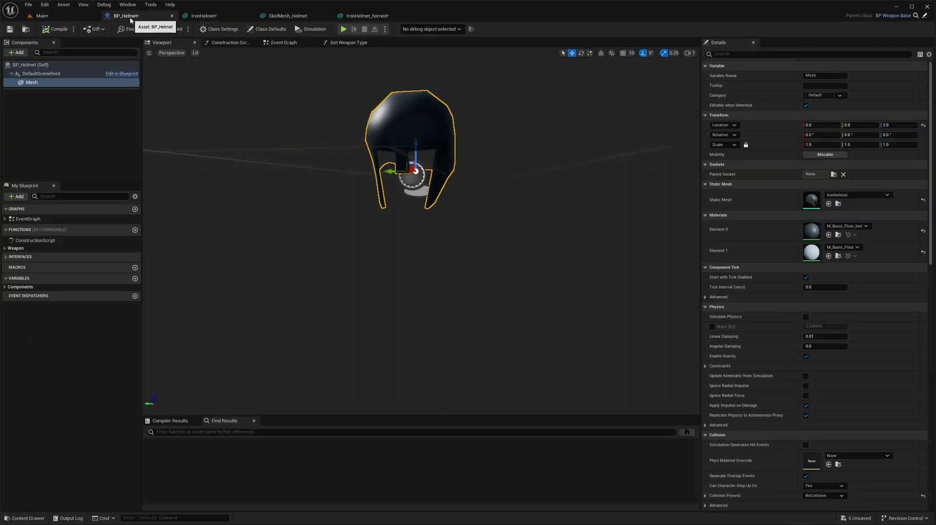
{"action": "left_click", "coordinate": [40, 15]}
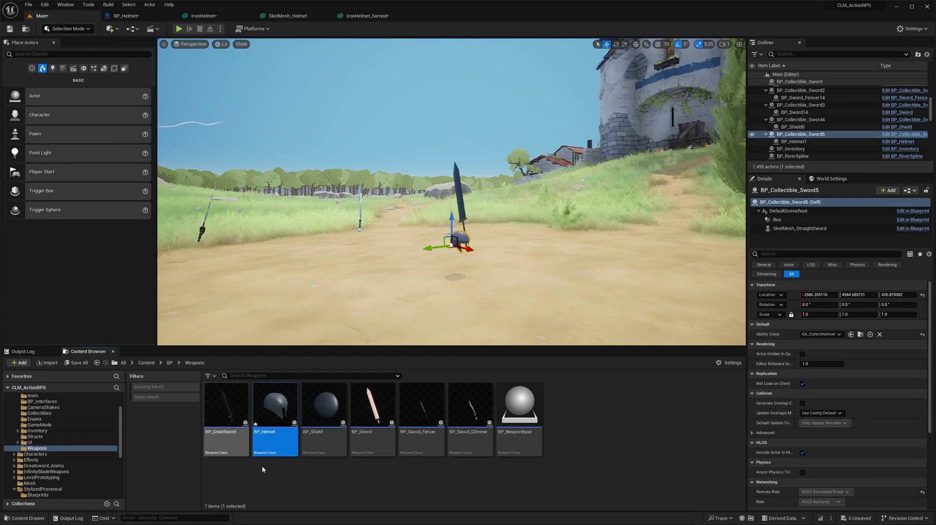
{"action": "right_click", "coordinate": [274, 410]}
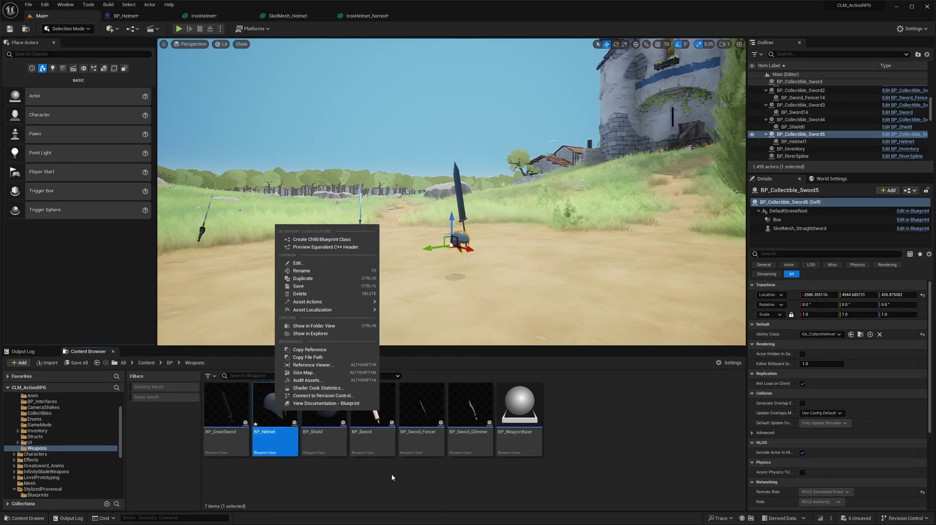
{"action": "left_click", "coordinate": [320, 239]}
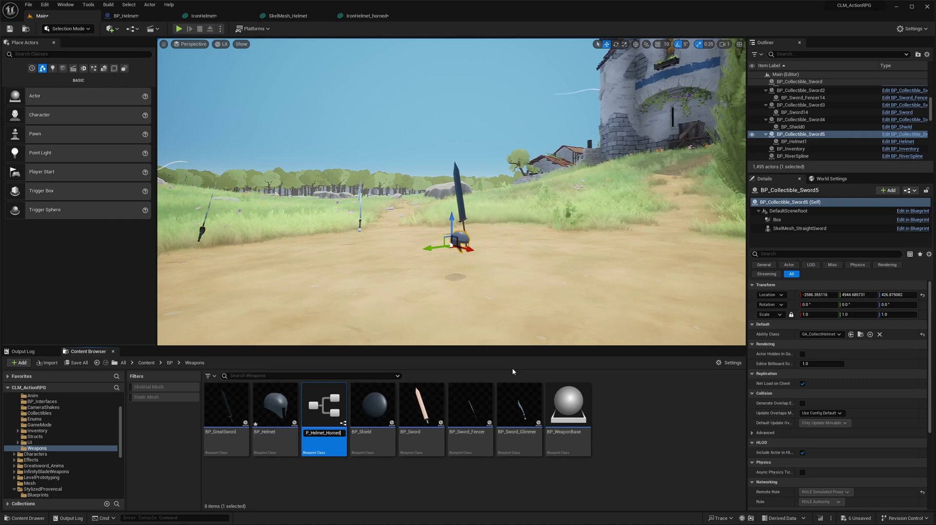
{"action": "key", "text": "Return"}
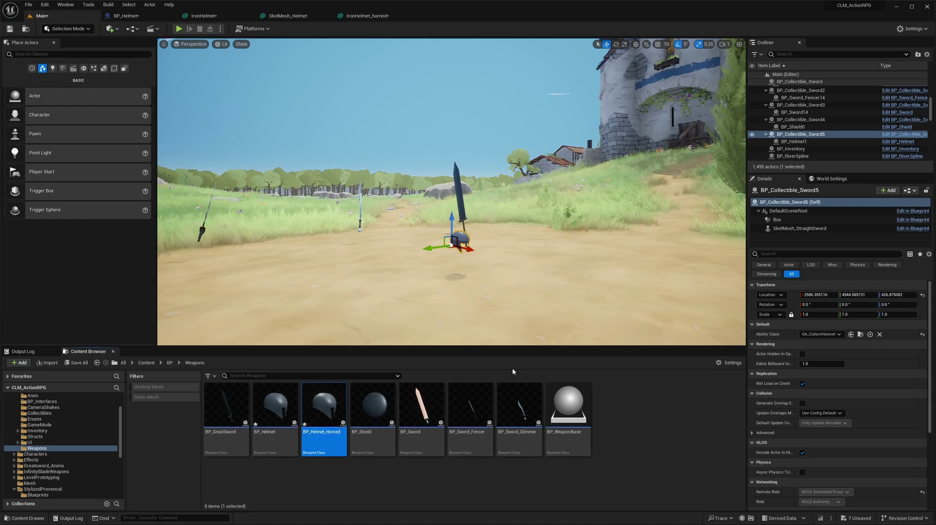
- Assign IronHelmet_horned as the static mesh of the Mesh component in BP_Helmet_Horned
{"action": "double_click", "coordinate": [323, 409]}
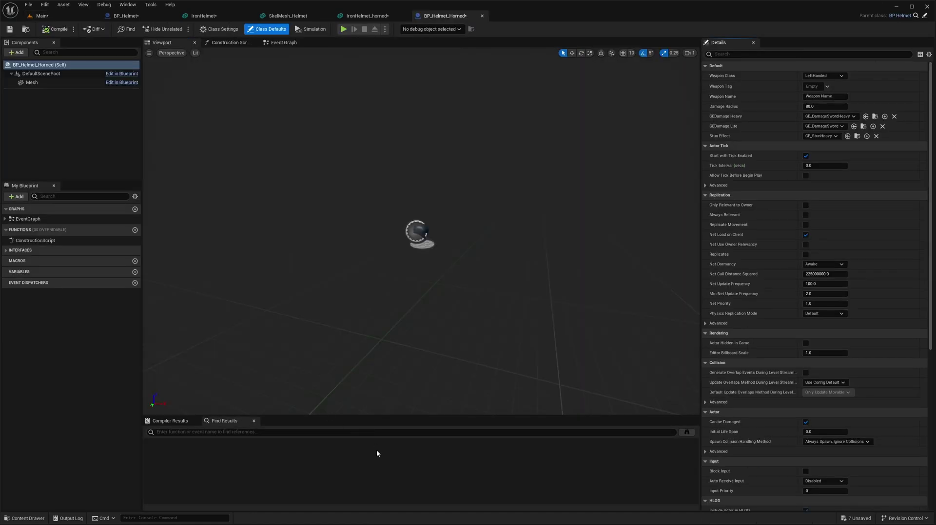
{"action": "scroll", "coordinate": [431, 229], "scroll_direction": "up", "scroll_amount": 4}
{"action": "left_click", "coordinate": [428, 217]}
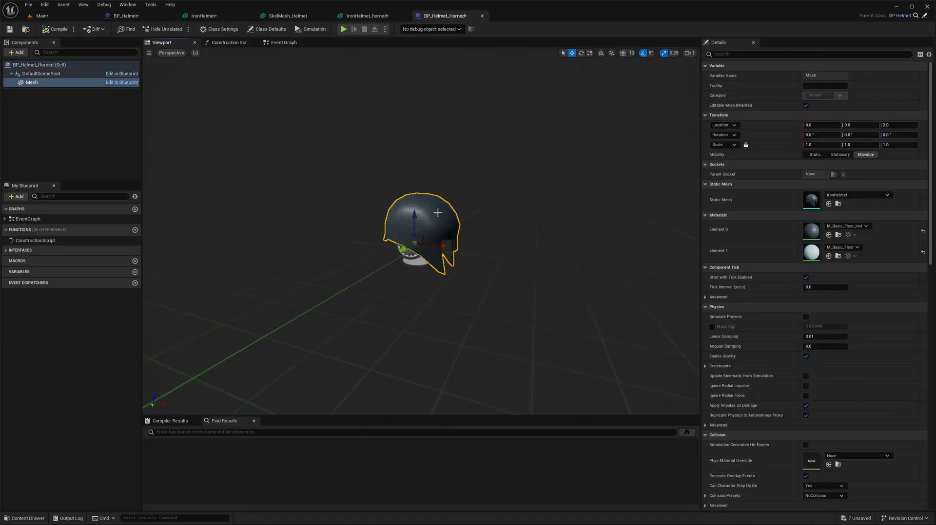
{"action": "left_click", "coordinate": [849, 195]}
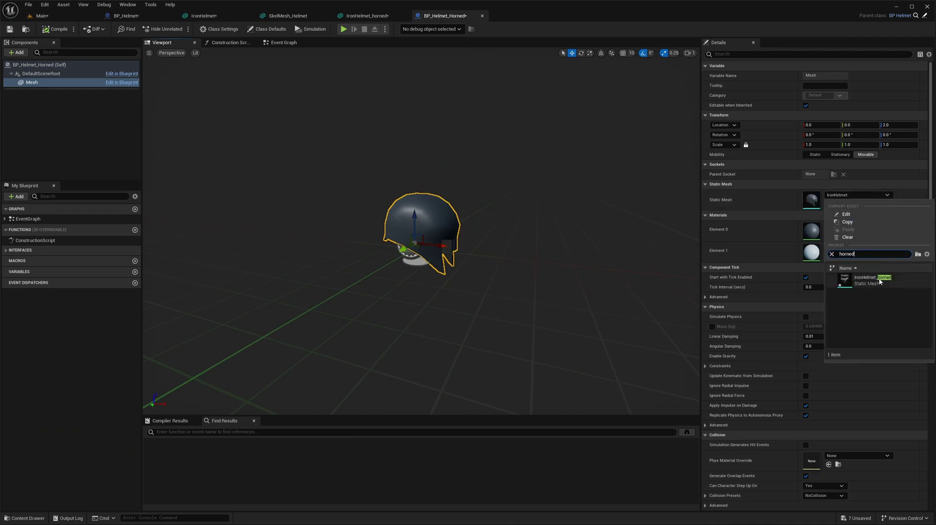
{"action": "left_click", "coordinate": [872, 281]}
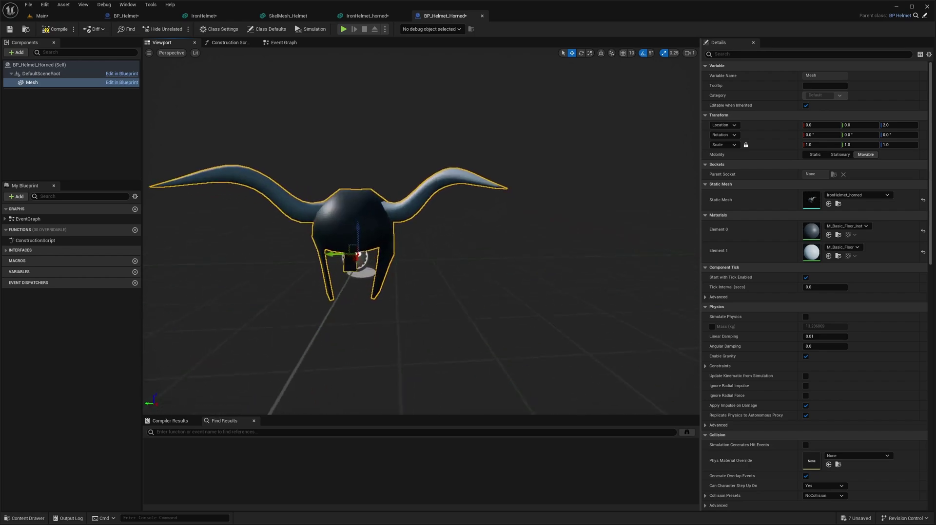
- Duplicate GA_CollectHelmet in the Abilities/Helmet folder and name the copy GA_CollectHornedHelmet
{"action": "left_click", "coordinate": [41, 15]}
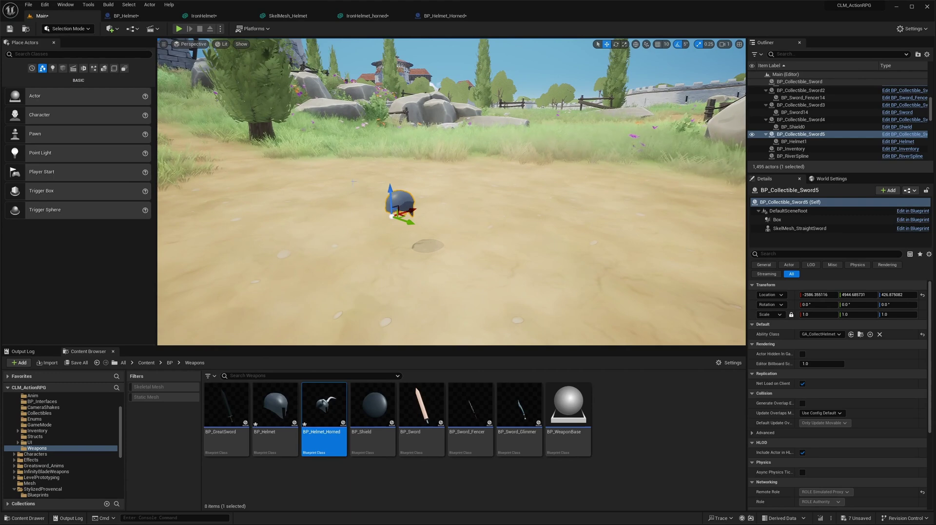
{"action": "scroll", "coordinate": [96, 409], "scroll_direction": "up", "scroll_amount": 2}
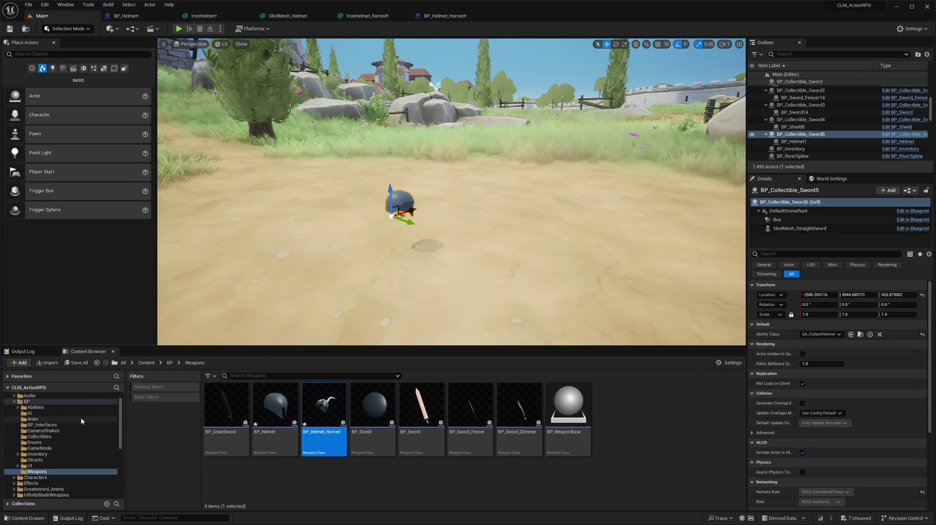
{"action": "left_click", "coordinate": [35, 407]}
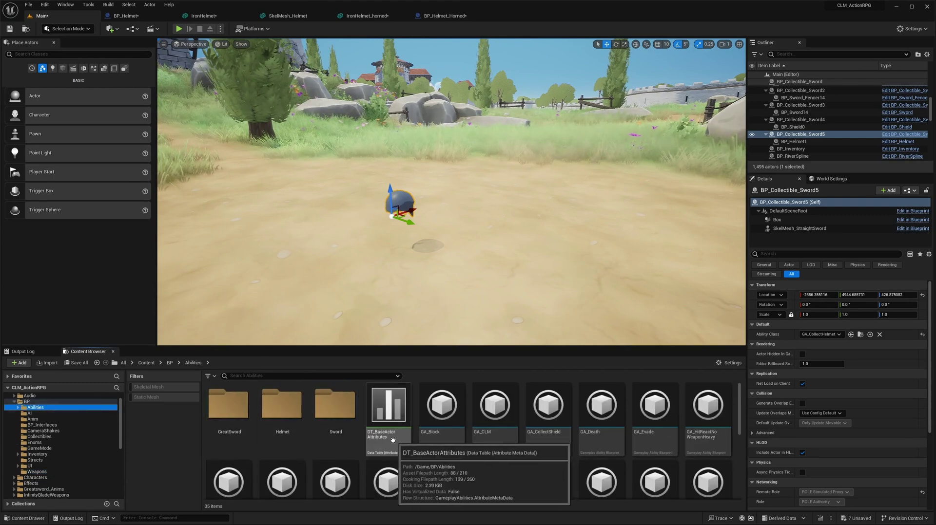
{"action": "double_click", "coordinate": [281, 405]}
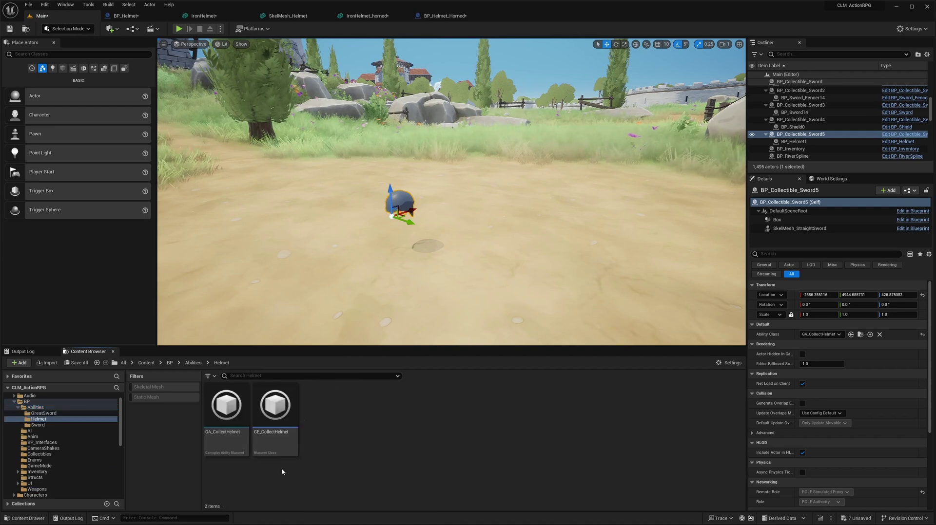
{"action": "left_click", "coordinate": [226, 424]}
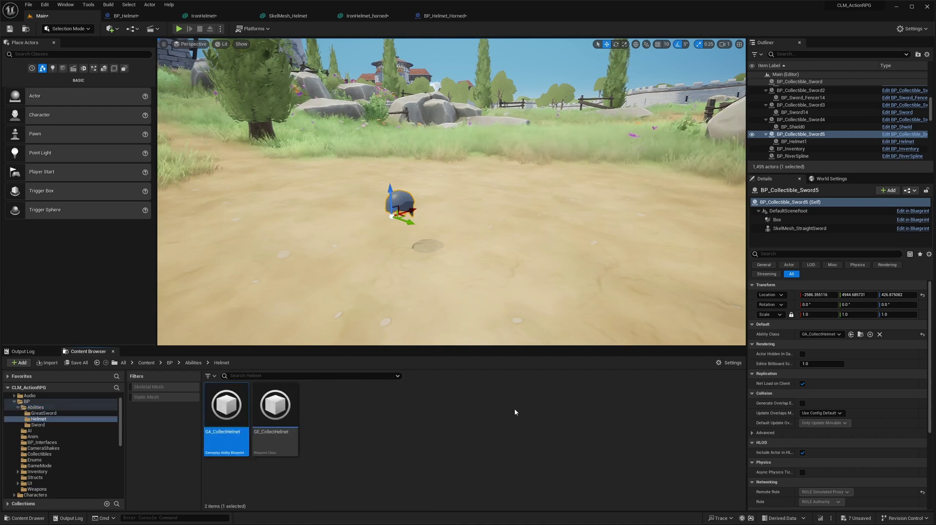
{"action": "left_click", "coordinate": [357, 452]}
{"action": "left_click", "coordinate": [216, 410]}
{"action": "key", "text": "ctrl+d"}
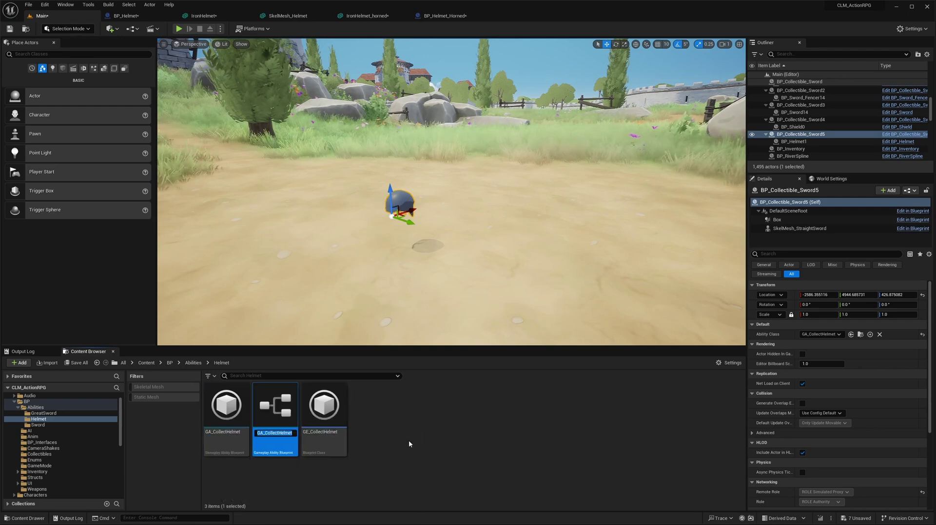
{"action": "key", "text": "BackSpace"}
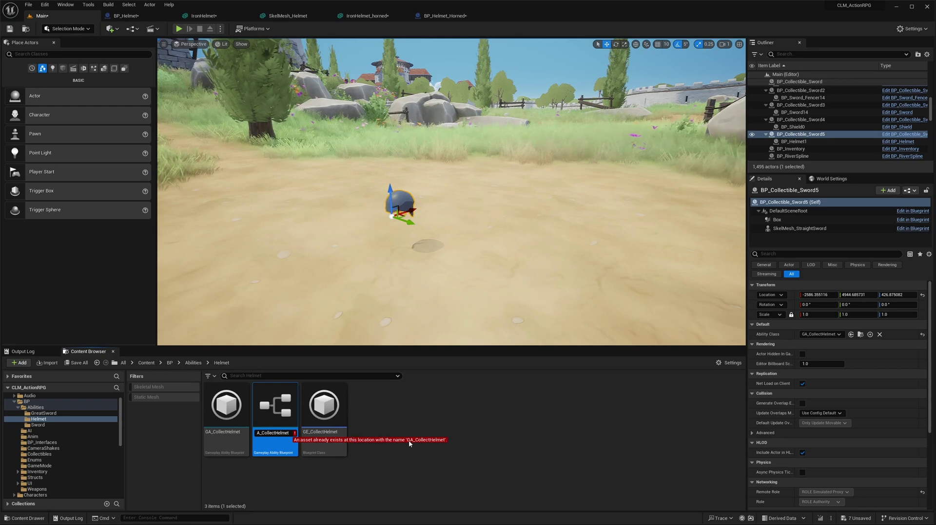
{"action": "key", "text": "Left"}
{"action": "key", "text": "Left"}
{"action": "key", "text": "Left"}
{"action": "key", "text": "Left"}
{"action": "key", "text": "Left"}
{"action": "key", "text": "Left"}
{"action": "type", "text": "Horned"}
{"action": "key", "text": "Return"}
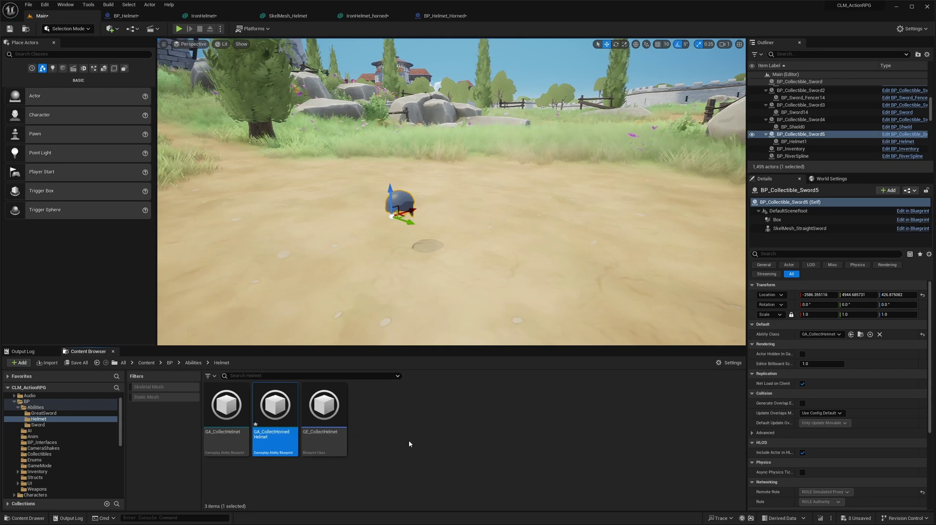
- Open GA_CollectHornedHelmet and set its Collectible Actor Class to BP_Helmet_Horned
{"action": "key", "text": "Return"}
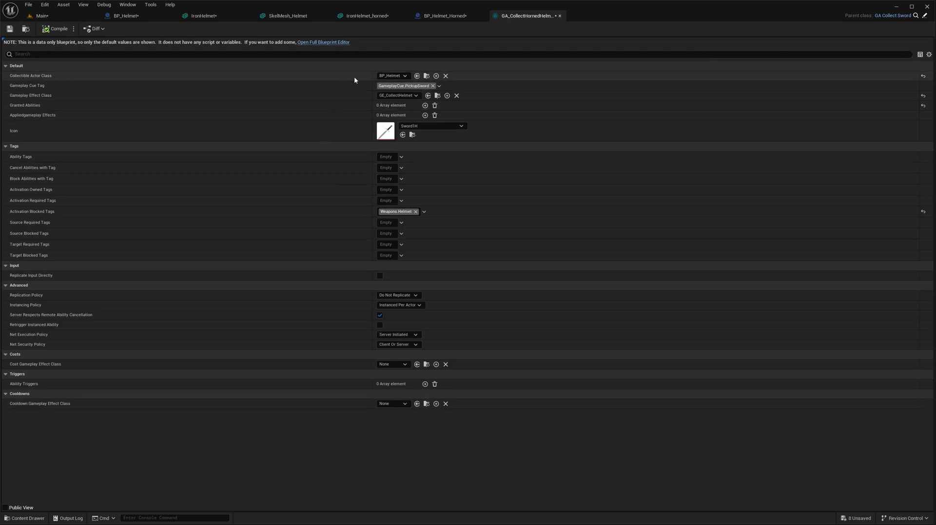
{"action": "left_click", "coordinate": [392, 76]}
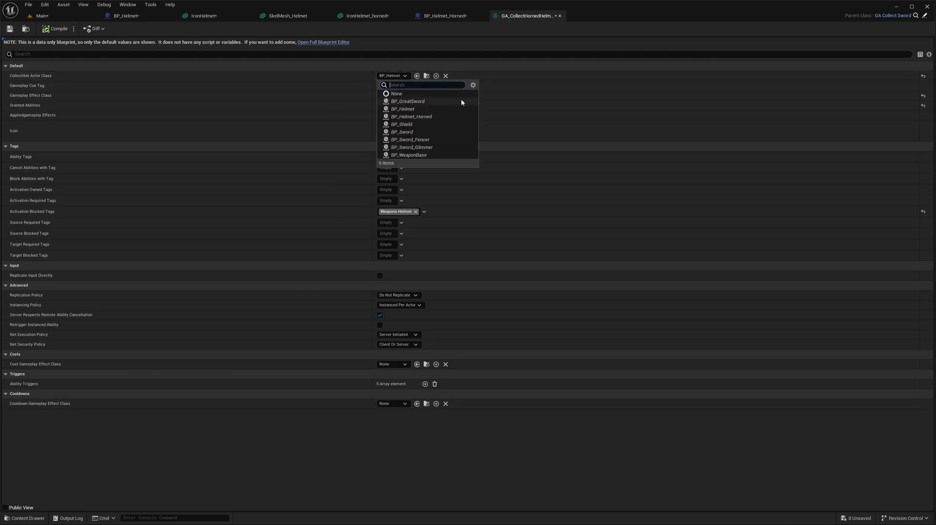
{"action": "left_click", "coordinate": [409, 117]}
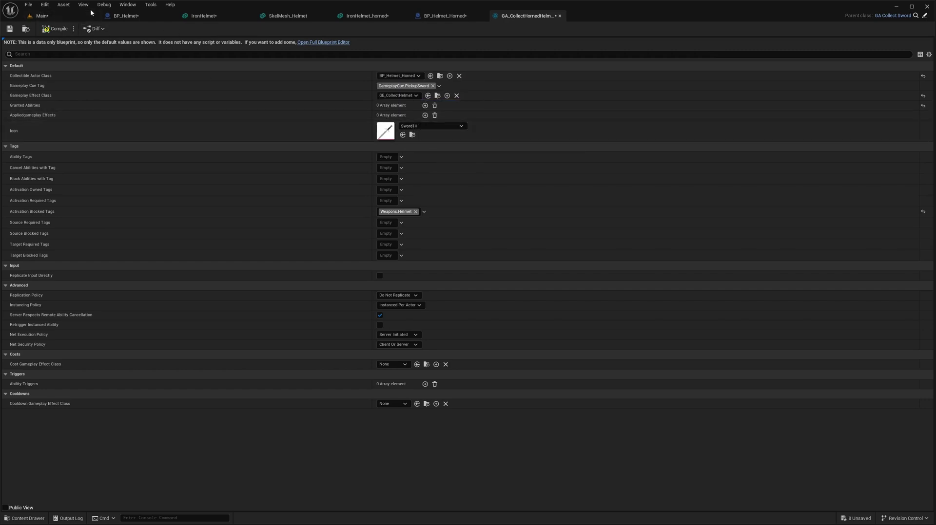
- Import T_helmet_horns.psd and T_helmet_Iron.psd from File Explorer's Assets/Ui folder into UI_Assets, and select the T_helmet_horns texture
{"action": "left_click", "coordinate": [73, 16]}
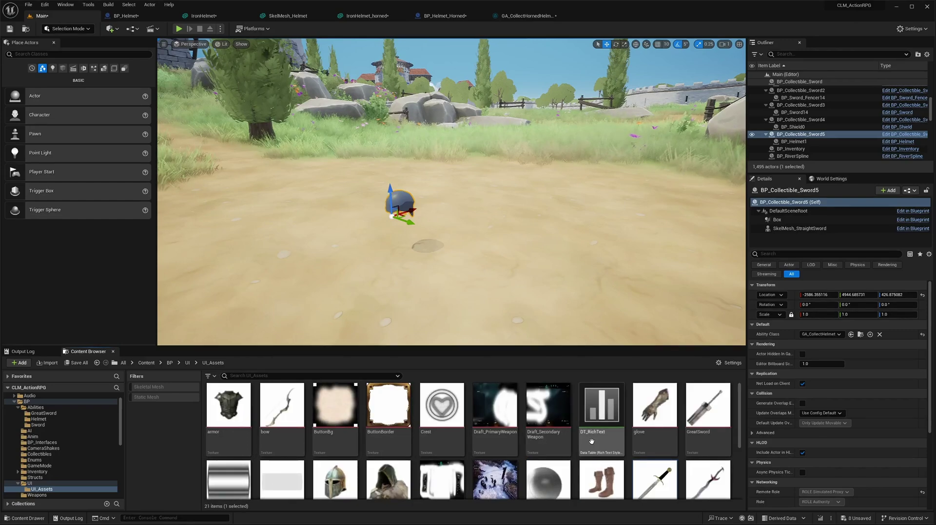
{"action": "scroll", "coordinate": [599, 441], "scroll_direction": "down", "scroll_amount": 3}
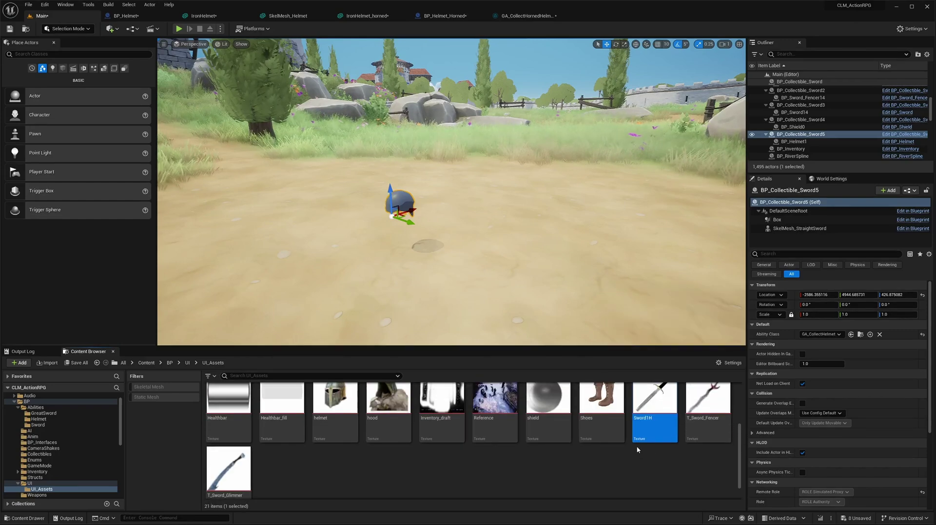
{"action": "scroll", "coordinate": [560, 444], "scroll_direction": "down", "scroll_amount": 2, "text": "ctrl"}
{"action": "left_click", "coordinate": [538, 464]}
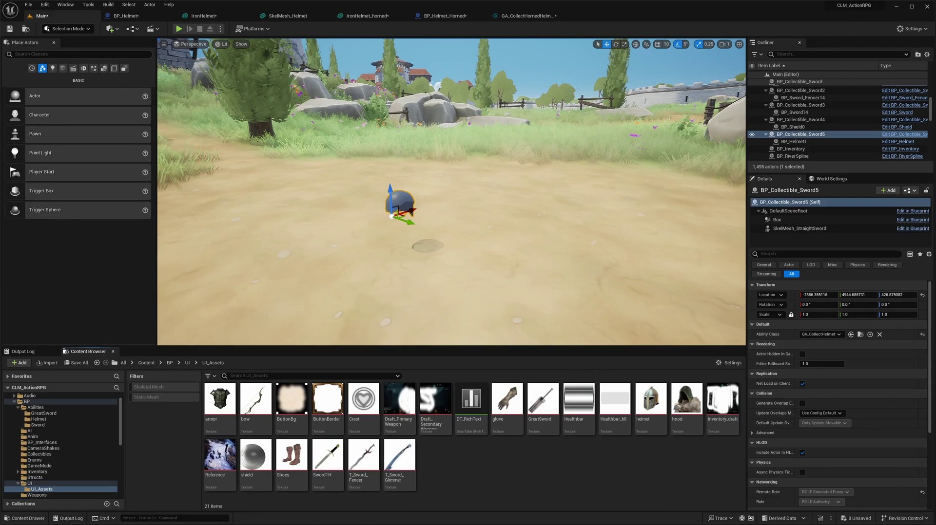
{"action": "key", "text": "alt+Tab"}
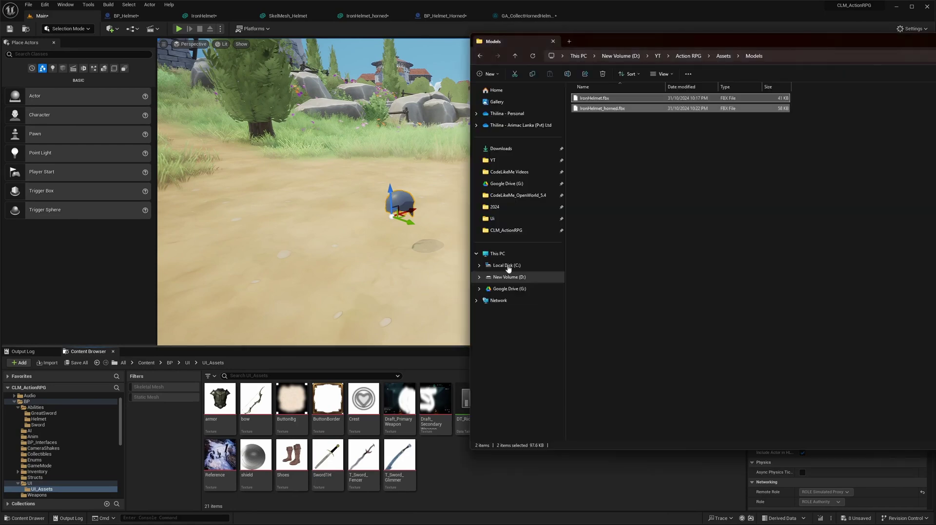
{"action": "left_click", "coordinate": [724, 56]}
{"action": "double_click", "coordinate": [631, 103]}
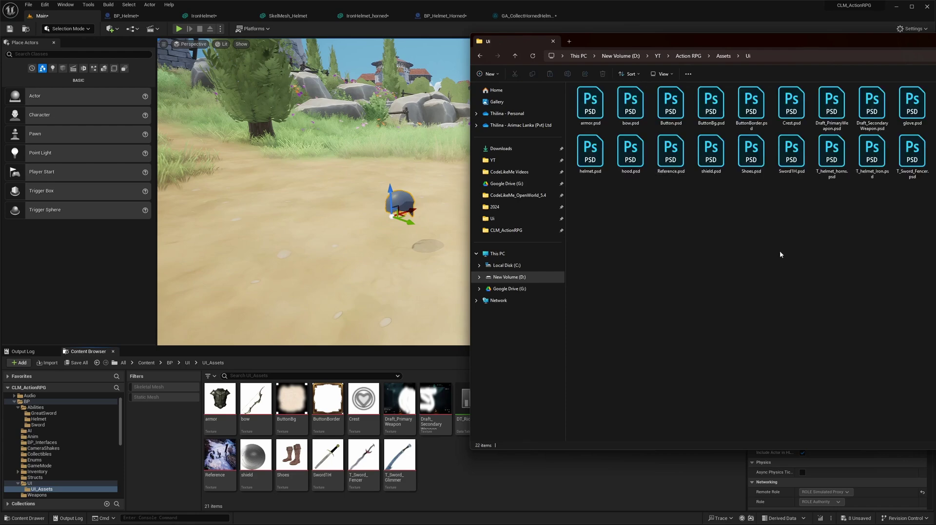
{"action": "left_click", "coordinate": [865, 168]}
{"action": "left_click", "coordinate": [836, 162]}
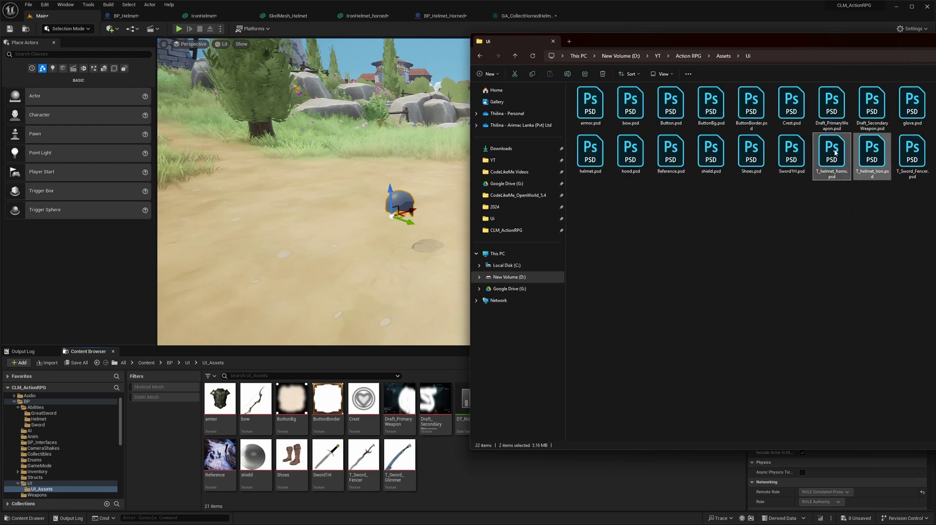
{"action": "left_click_drag", "start_coordinate": [835, 152], "coordinate": [422, 484]}
{"action": "left_click", "coordinate": [520, 471]}
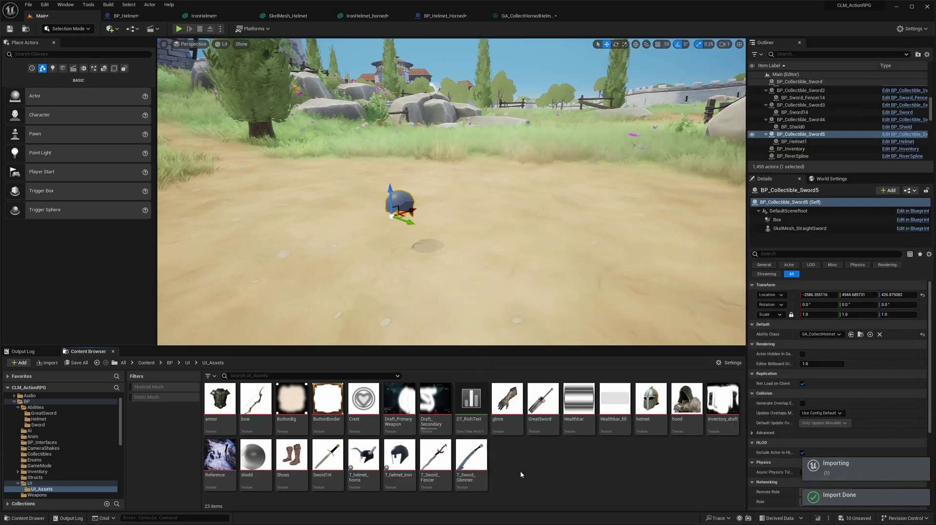
{"action": "left_click", "coordinate": [408, 461]}
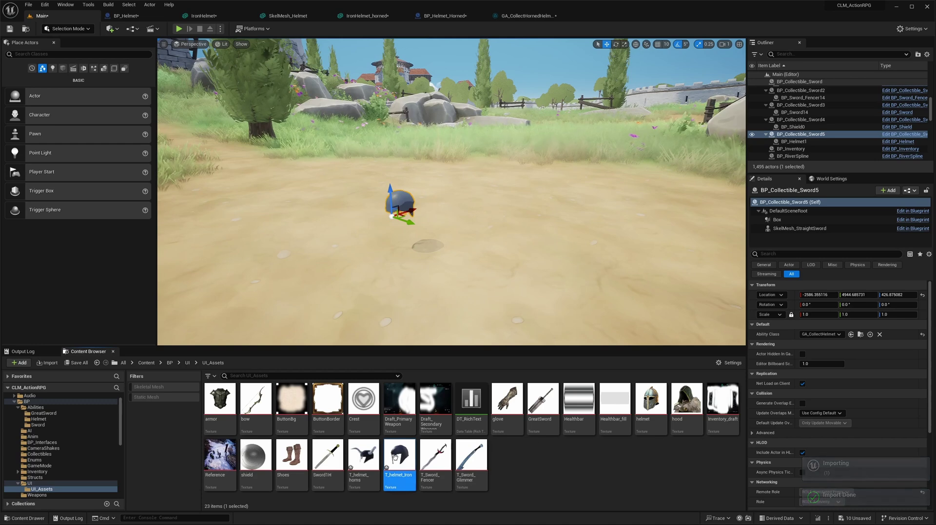
{"action": "left_click", "coordinate": [367, 461]}
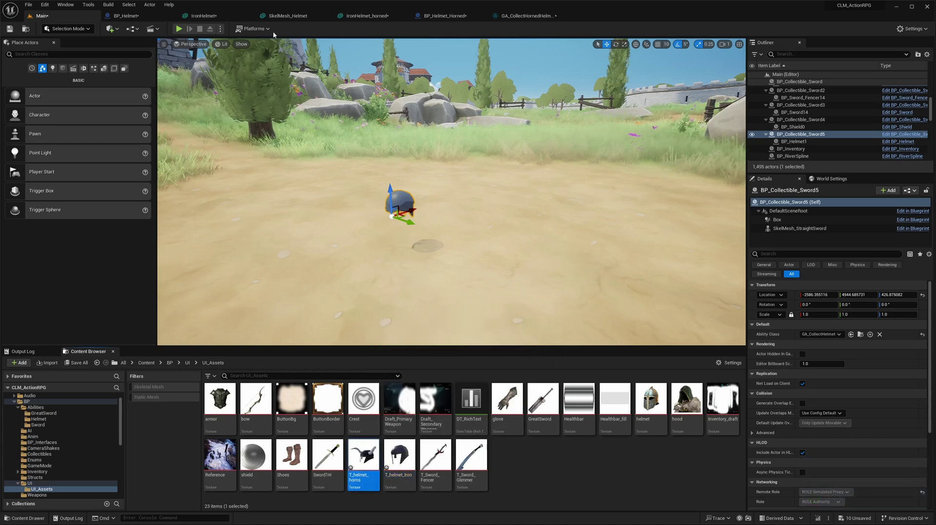
- Set the Icon of GA_CollectHornedHelmet to the T_helmet_horns texture and compile the Blueprint
{"action": "left_click", "coordinate": [527, 15]}
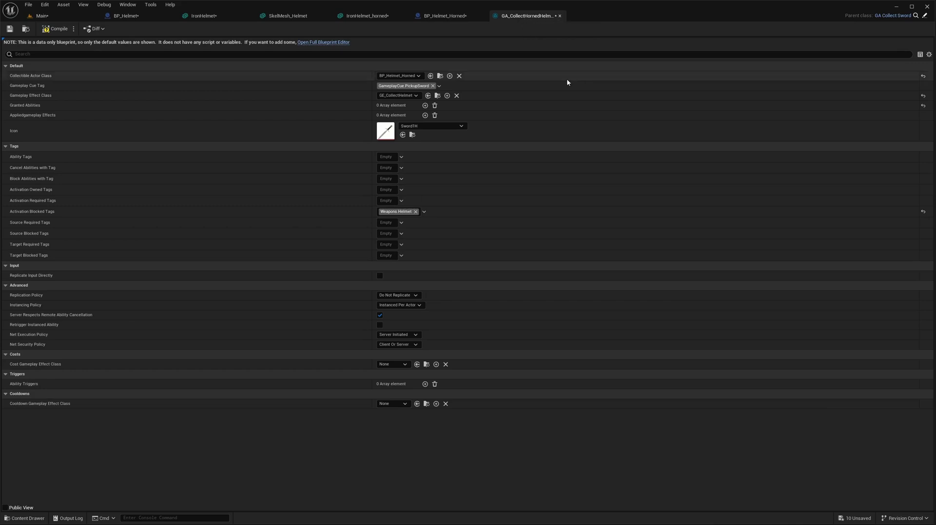
{"action": "left_click", "coordinate": [403, 136]}
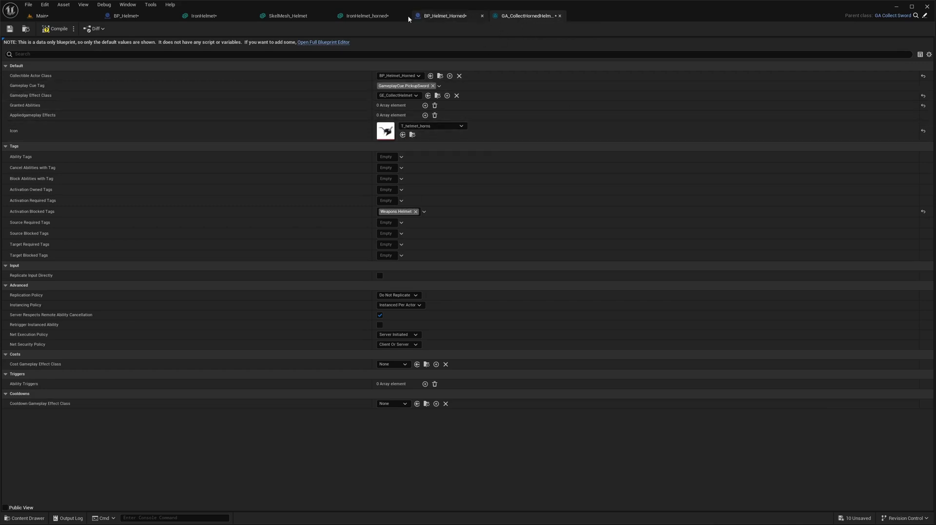
{"action": "left_click", "coordinate": [63, 13]}
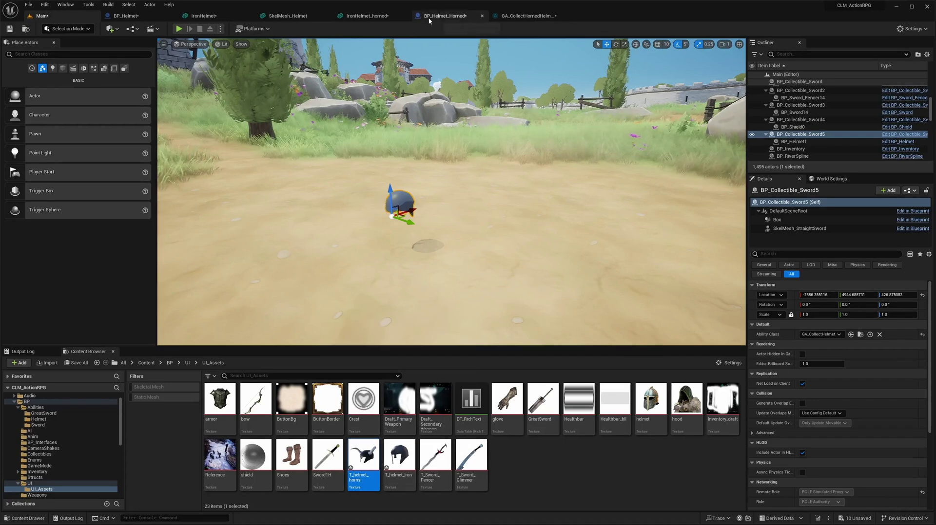
{"action": "left_click", "coordinate": [527, 16]}
{"action": "left_click", "coordinate": [64, 30]}
- Open GA_CollectHelmet from the Abilities/Helmet folder, set its Icon to T_helmet_Iron and compile
{"action": "left_click", "coordinate": [49, 16]}
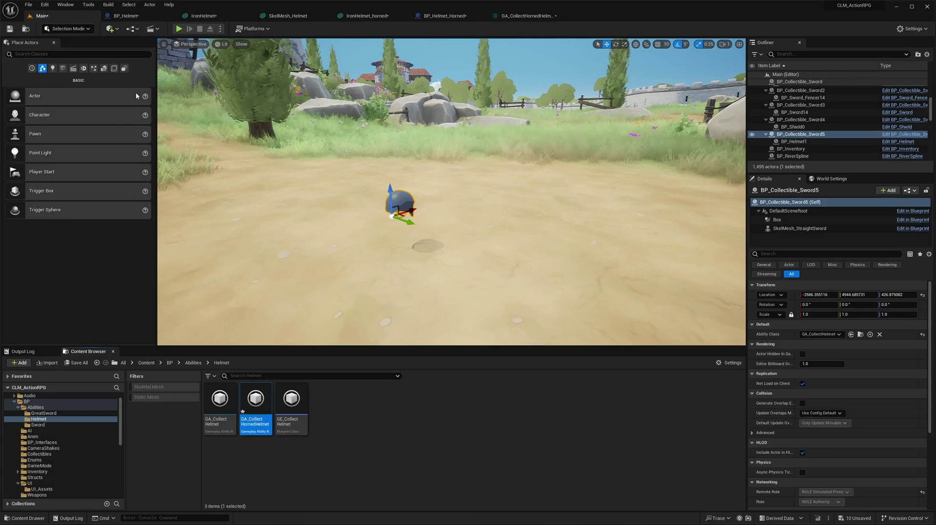
{"action": "double_click", "coordinate": [219, 407]}
{"action": "left_click", "coordinate": [415, 125]}
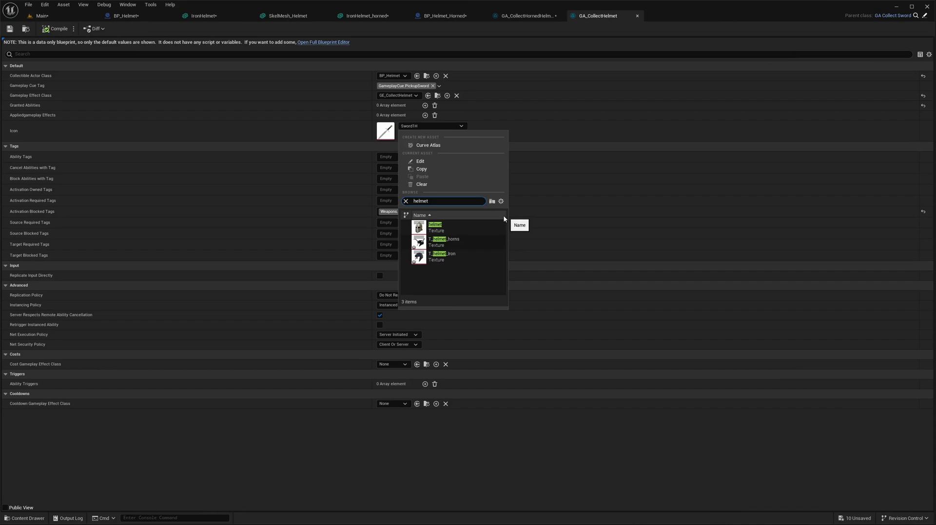
{"action": "left_click", "coordinate": [443, 255]}
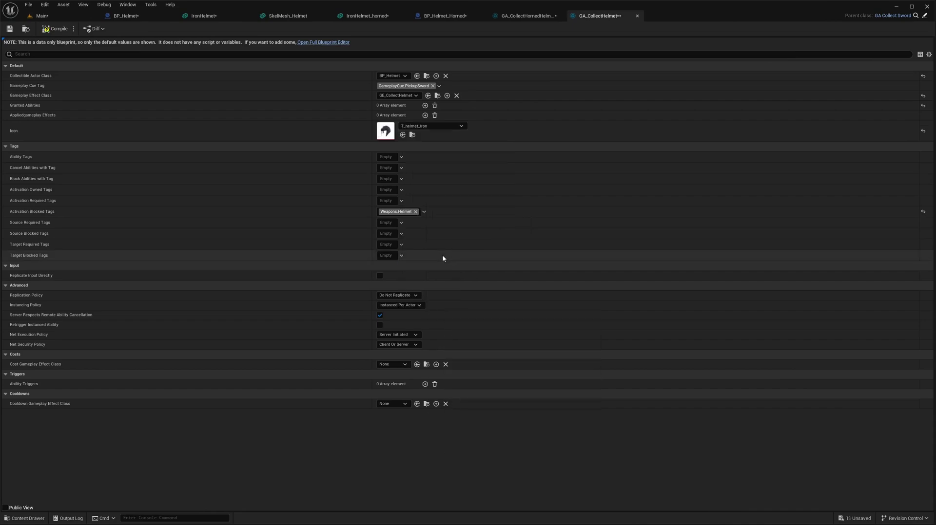
{"action": "left_click", "coordinate": [55, 30]}
- Duplicate the collectible helmet actor in the Main level and place the copy beside the original, at about X -2634, Y 5178
{"action": "left_click", "coordinate": [47, 18]}
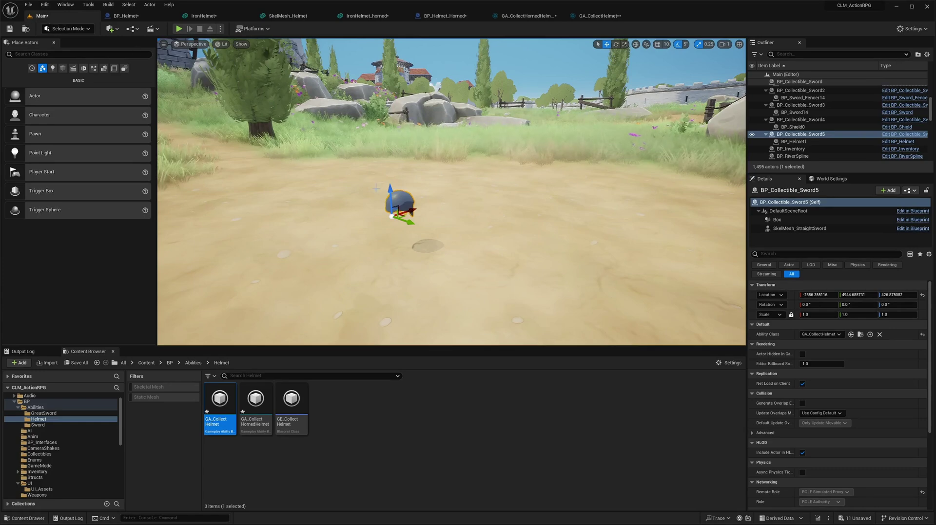
{"action": "right_click_drag", "start_coordinate": [374, 191], "coordinate": [359, 197]}
{"action": "left_click_drag", "start_coordinate": [360, 197], "coordinate": [360, 197], "text": "alt"}
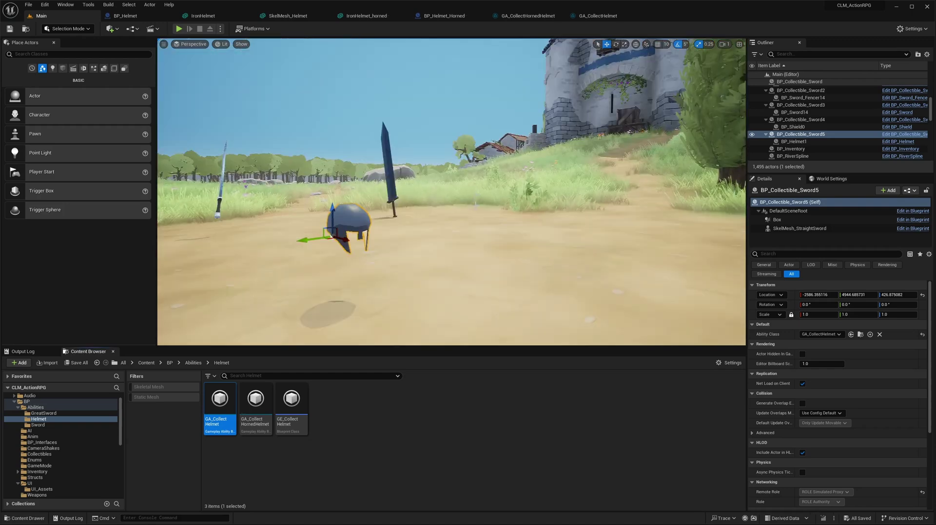
{"action": "right_click_drag", "start_coordinate": [476, 214], "coordinate": [522, 222]}
{"action": "left_click", "coordinate": [474, 213]}
{"action": "left_click", "coordinate": [475, 215]}
{"action": "left_click_drag", "start_coordinate": [474, 215], "coordinate": [303, 205], "text": "alt"}
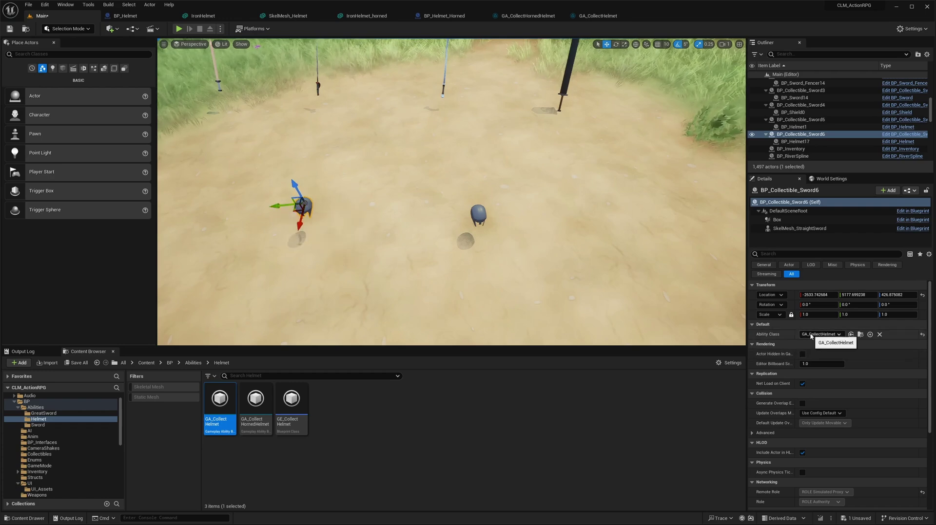
- Set the Ability Class of the duplicated helmet collectible to GA_CollectHornedHelmet
{"action": "left_click", "coordinate": [821, 335]}
{"action": "left_click", "coordinate": [840, 376]}
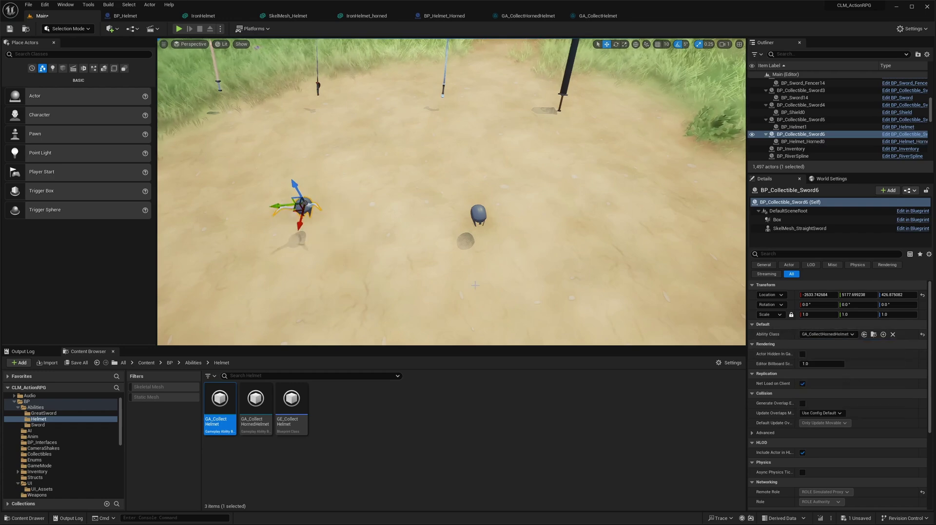
{"action": "right_click_drag", "start_coordinate": [402, 272], "coordinate": [394, 275]}
{"action": "left_click", "coordinate": [394, 275]}
{"action": "left_click", "coordinate": [395, 271]}
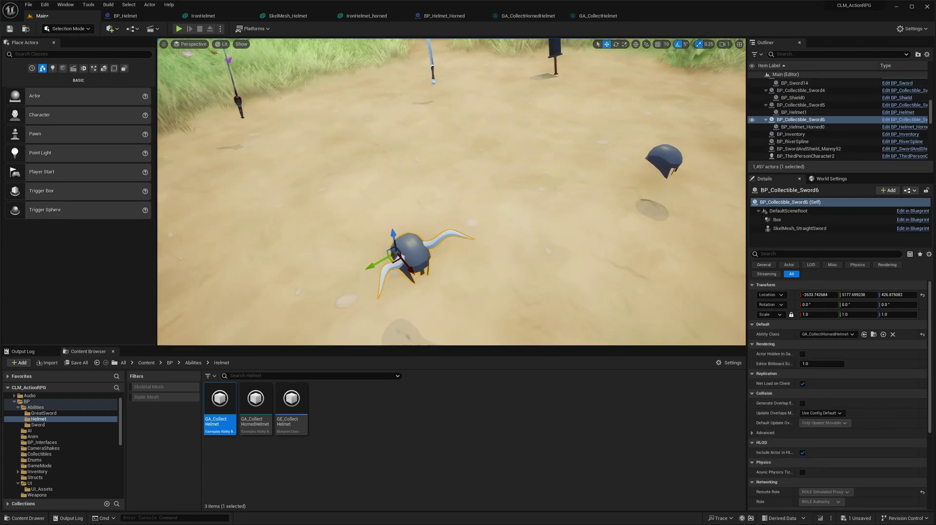
- Move the horned helmet collectible along the Y axis to about 5192 and save the level
{"action": "left_click_drag", "start_coordinate": [375, 266], "coordinate": [350, 280]}
{"action": "right_click_drag", "start_coordinate": [350, 280], "coordinate": [299, 251]}
{"action": "key", "text": "ctrl+s"}
{"action": "key", "text": "f"}
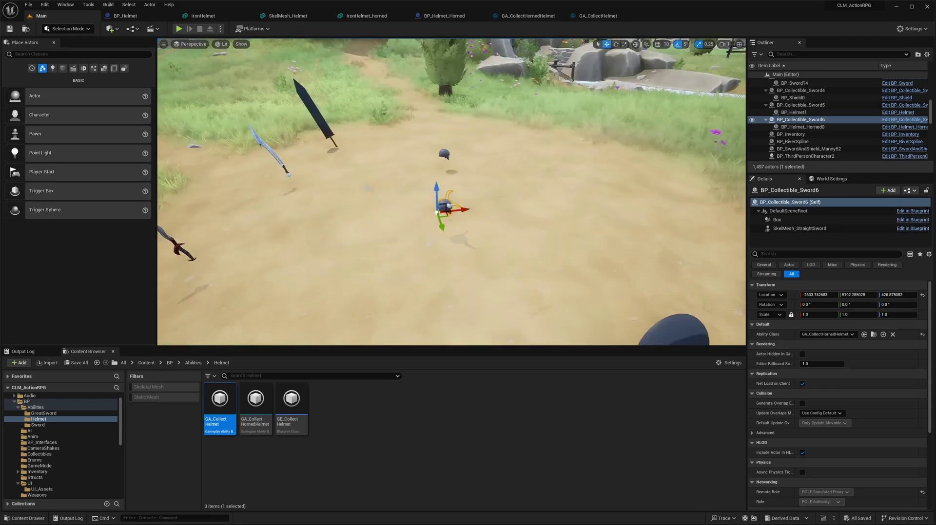
- Play the level full screen, collect the horned helmet, inspect it on the character from several angles, and stop playing
{"action": "key", "text": "F11"}
{"action": "key", "text": "alt+p"}
{"action": "key", "text": "w"}
{"action": "key", "text": "w"}
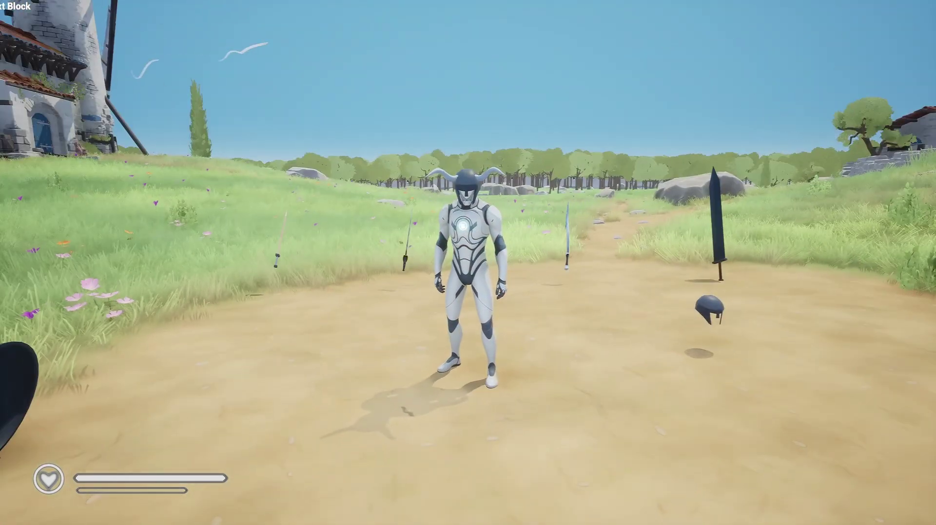
{"action": "key", "text": "w"}
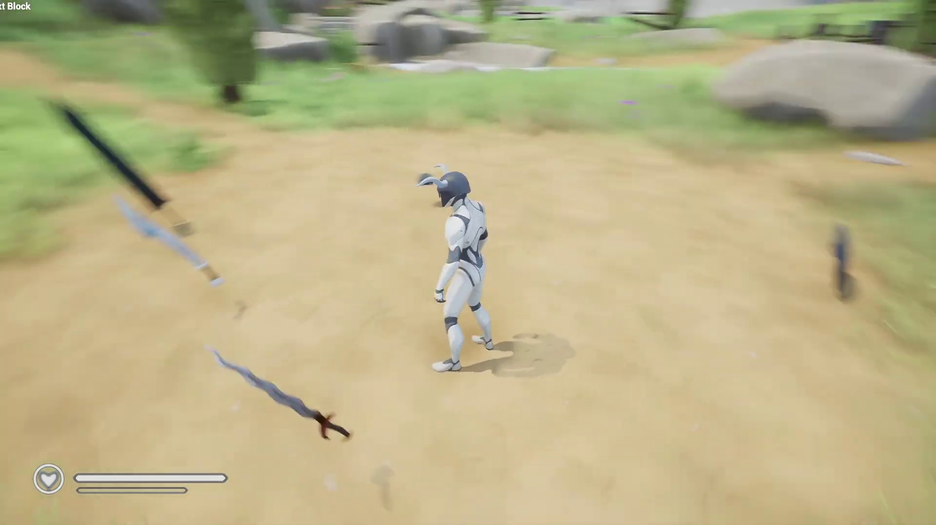
{"action": "key", "text": "w"}
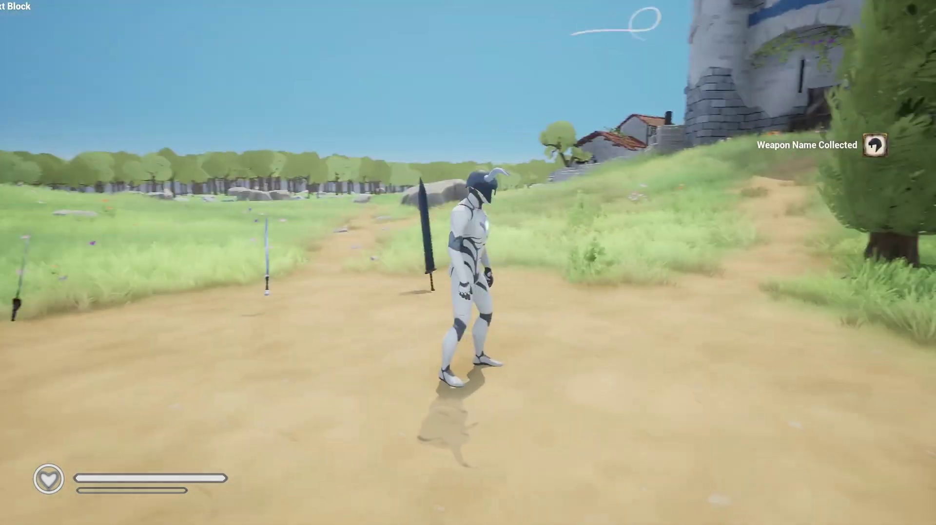
{"action": "key", "text": "shift+F1"}
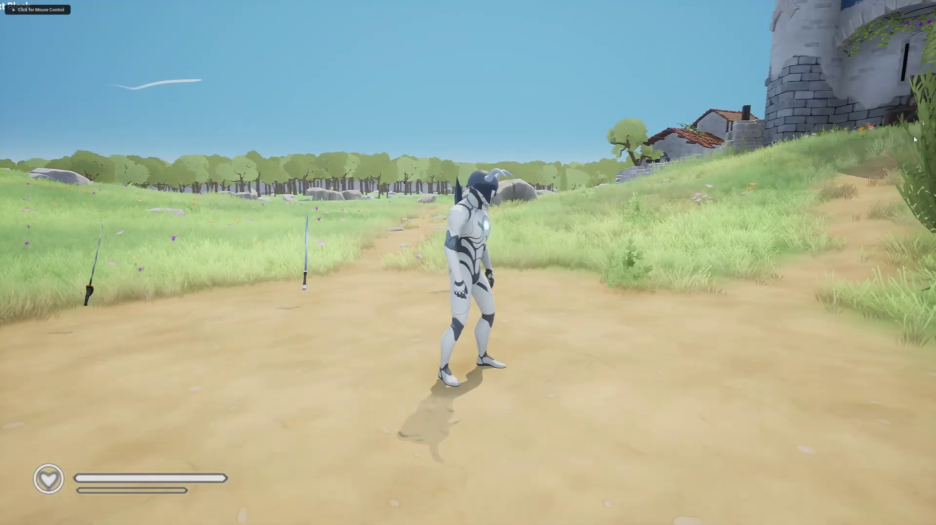
{"action": "key", "text": "Escape"}
- Play the level again and collect the plain iron helmet to check how it sits on the character
{"action": "right_click_drag", "start_coordinate": [643, 197], "coordinate": [682, 197]}
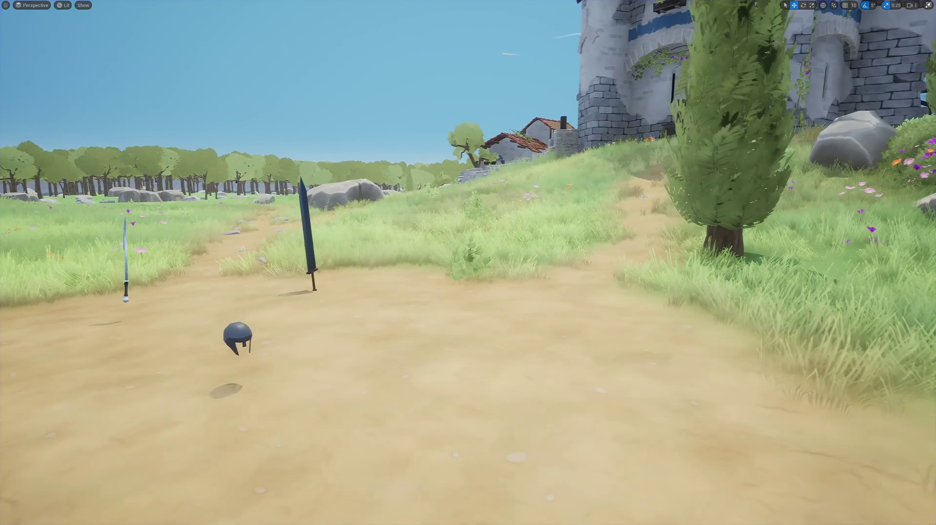
{"action": "key", "text": "alt+p"}
{"action": "key", "text": "w"}
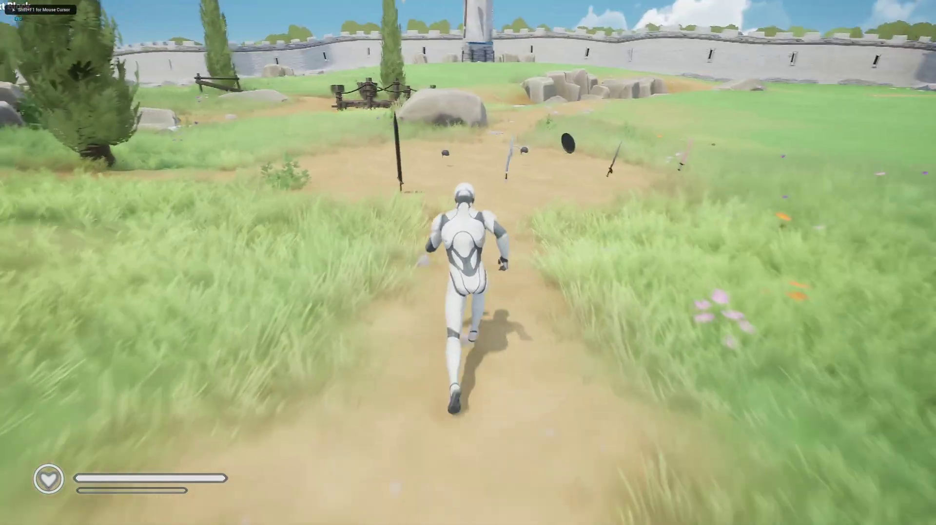
{"action": "key", "text": "e"}
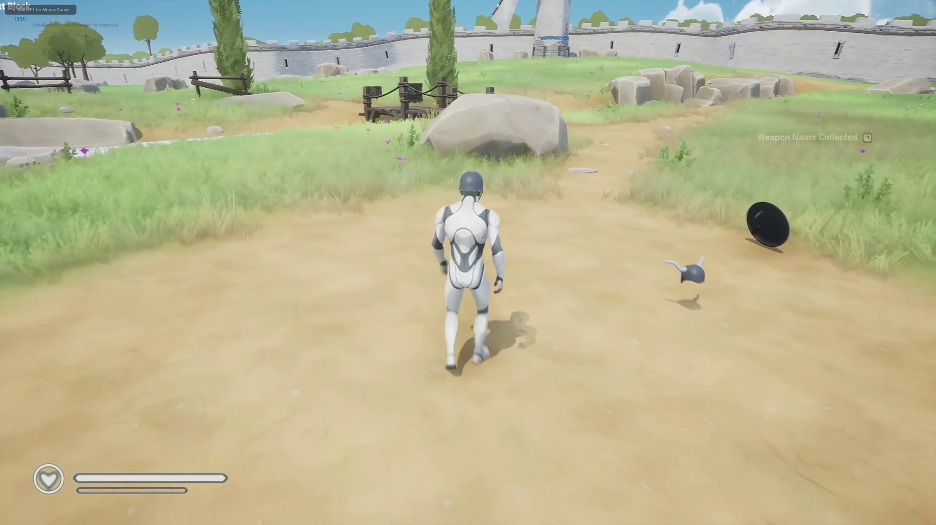
{"action": "key", "text": "shift+F1"}
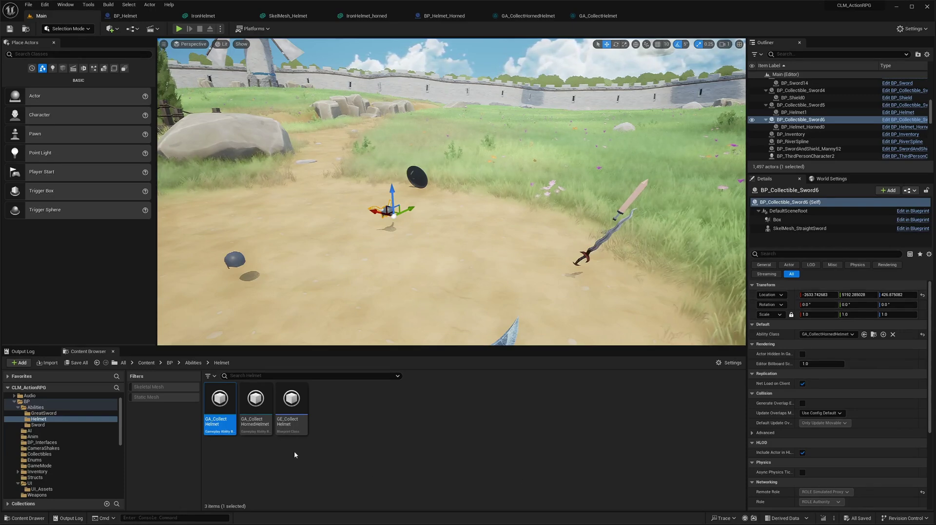
- Open GE_CollectHelmet, set the Scalable Float Magnitude of its Health modifier to 5.0 and compile
{"action": "double_click", "coordinate": [299, 407]}
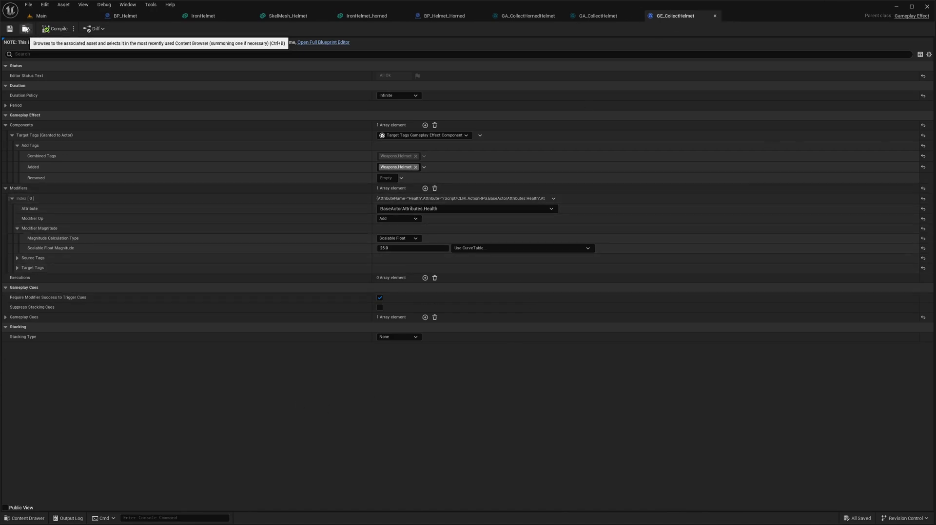
{"action": "left_click", "coordinate": [40, 15]}
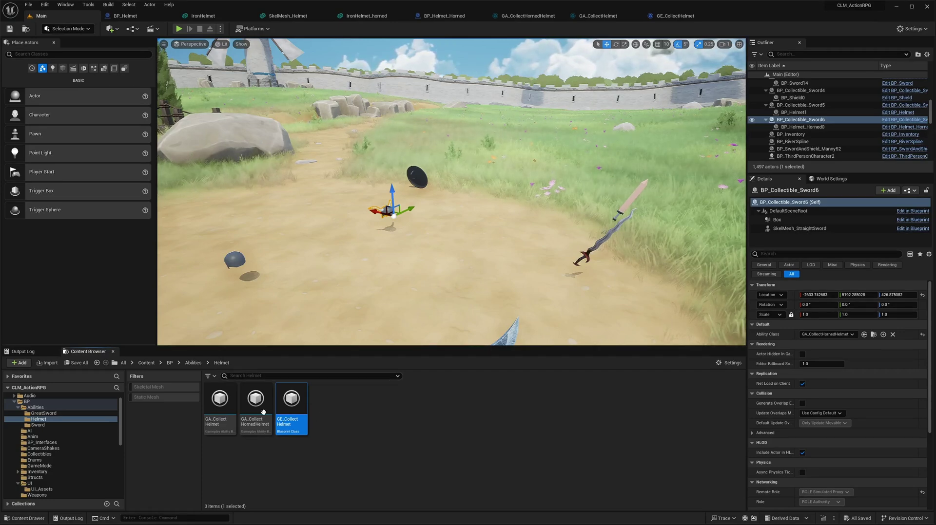
{"action": "double_click", "coordinate": [292, 399]}
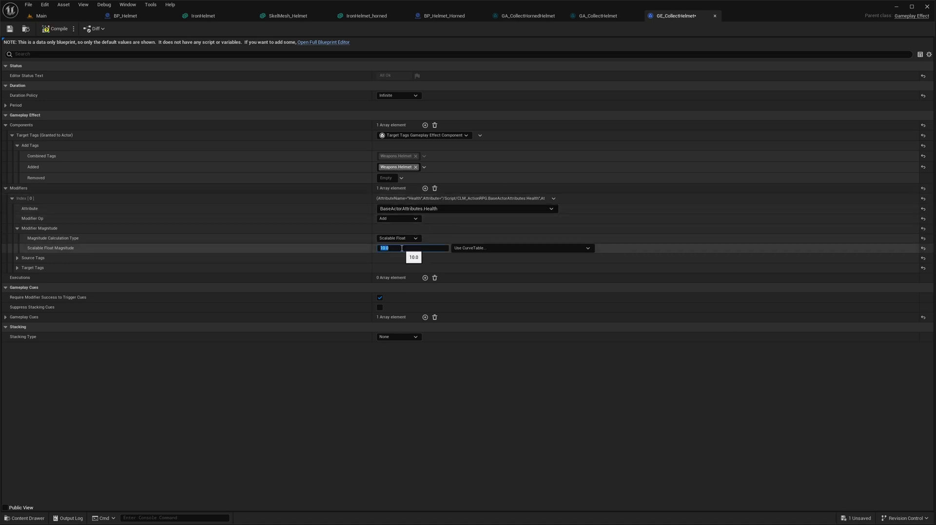
{"action": "left_click", "coordinate": [56, 30]}
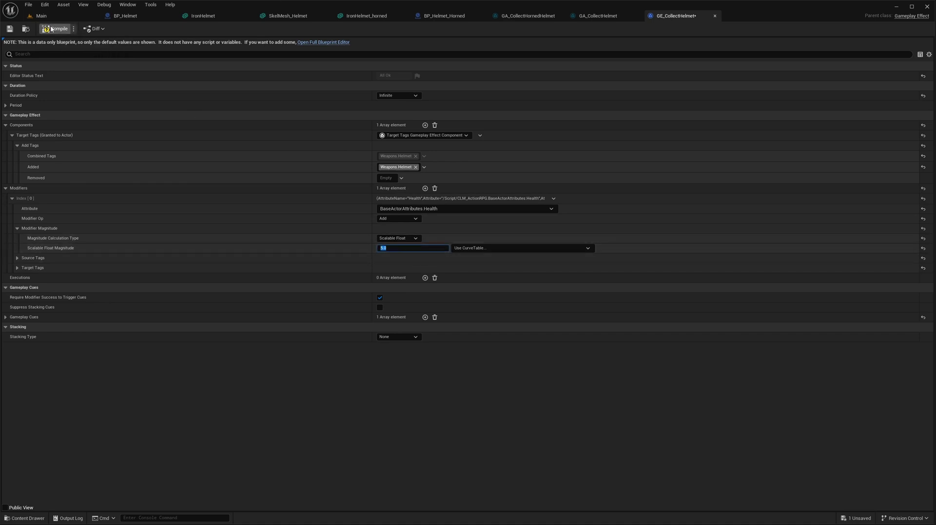
- Duplicate GE_CollectHelmet in the Abilities/Helmet folder and name the copy GE_CollectHelmetHorned
{"action": "left_click", "coordinate": [41, 16]}
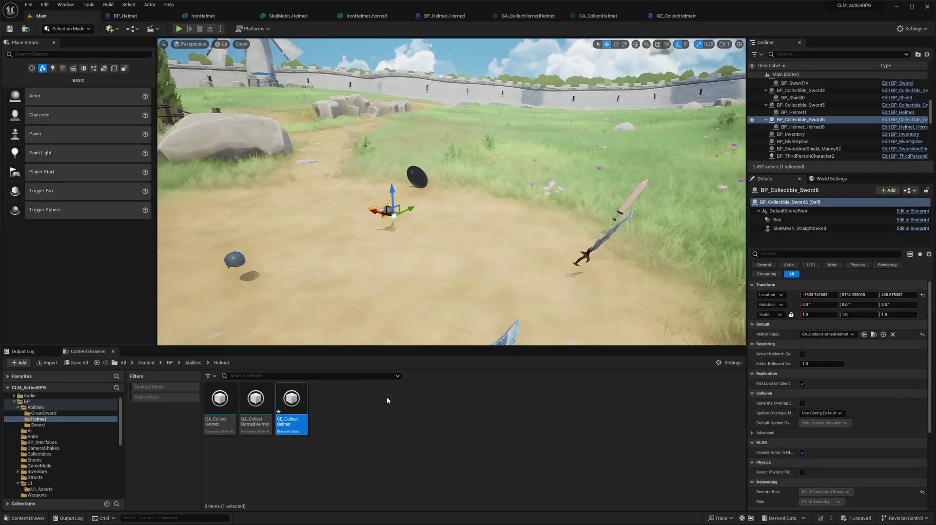
{"action": "left_click", "coordinate": [289, 401]}
{"action": "key", "text": "ctrl+d"}
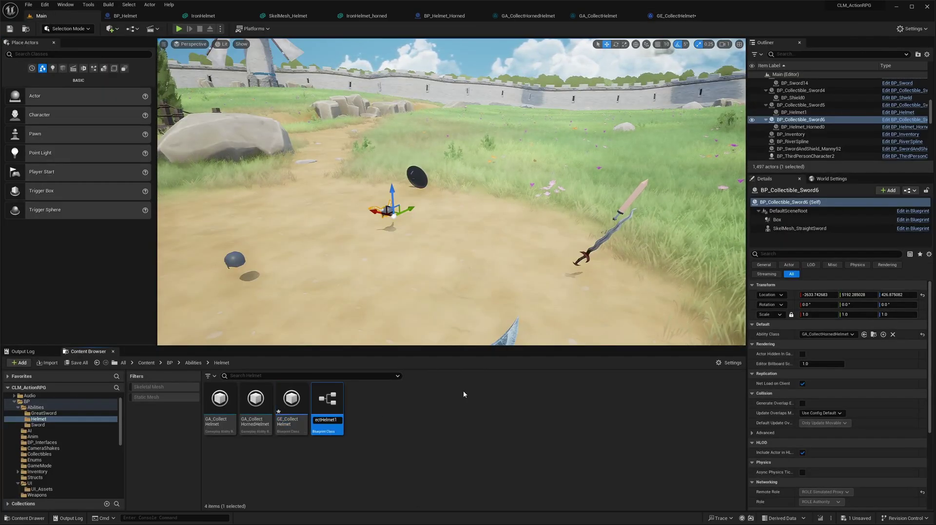
{"action": "key", "text": "BackSpace"}
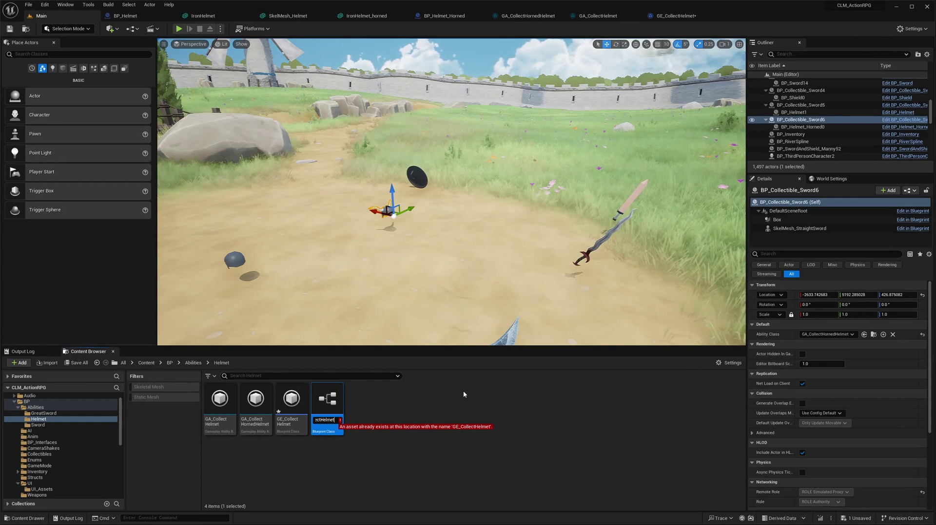
{"action": "type", "text": "HOrned"}
{"action": "key", "text": "BackSpace"}
{"action": "key", "text": "BackSpace"}
{"action": "key", "text": "BackSpace"}
{"action": "key", "text": "BackSpace"}
{"action": "key", "text": "BackSpace"}
{"action": "type", "text": "orned"}
{"action": "key", "text": "Return"}
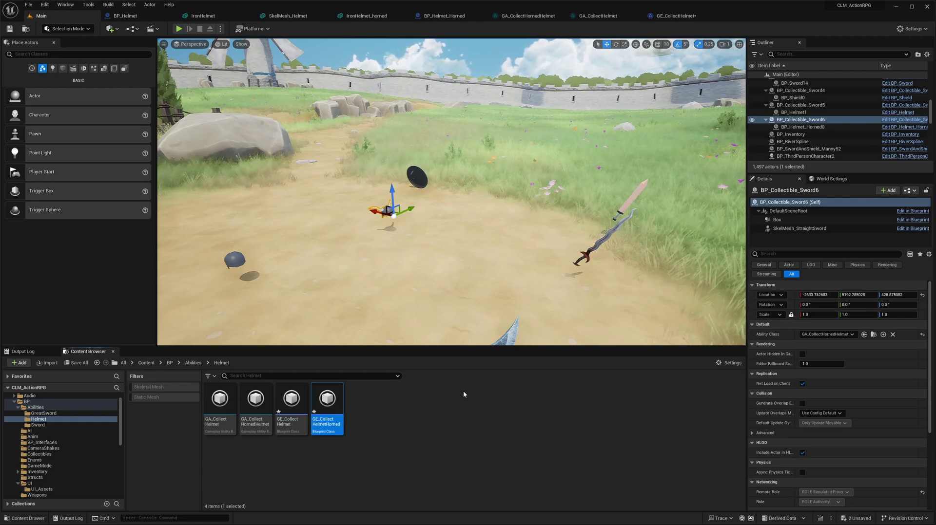
- Open GE_CollectHelmetHorned and set the Scalable Float Magnitude of its Health modifier to 10.0
{"action": "key", "text": "Return"}
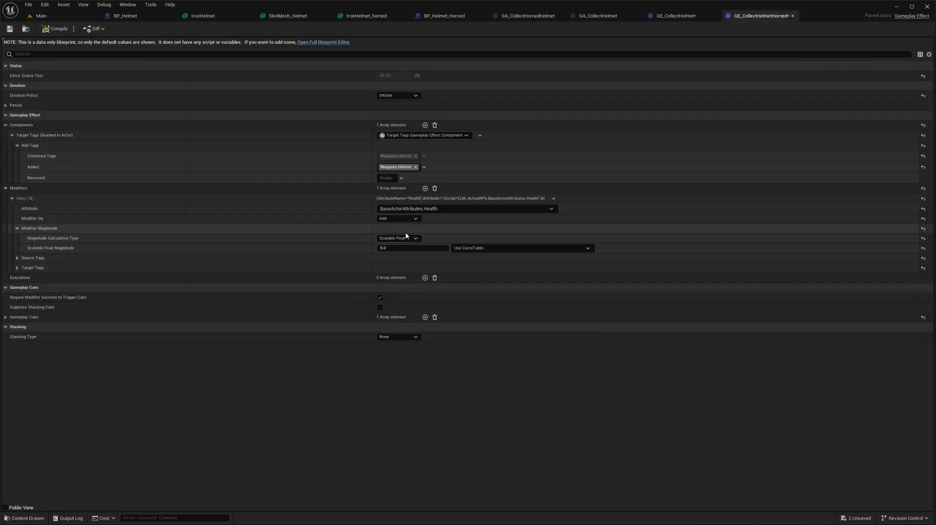
{"action": "left_click", "coordinate": [402, 249]}
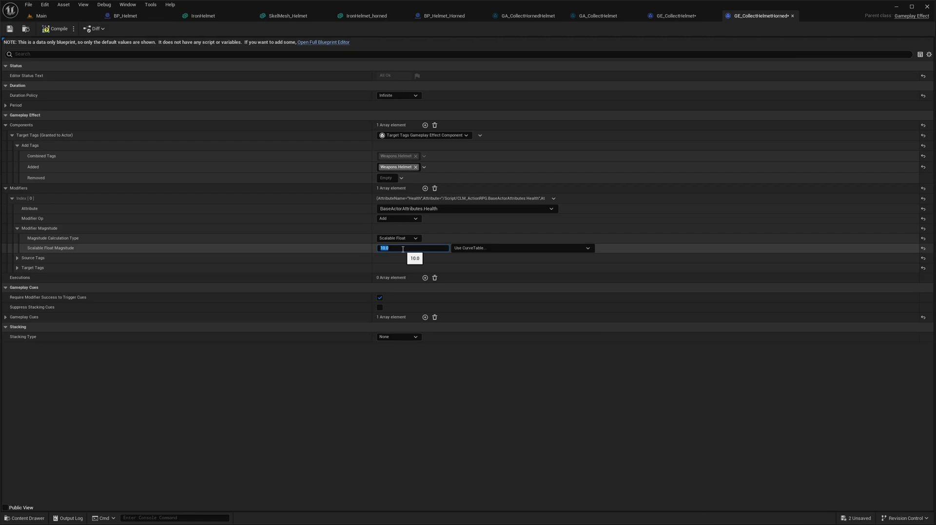
{"action": "left_click", "coordinate": [46, 16]}
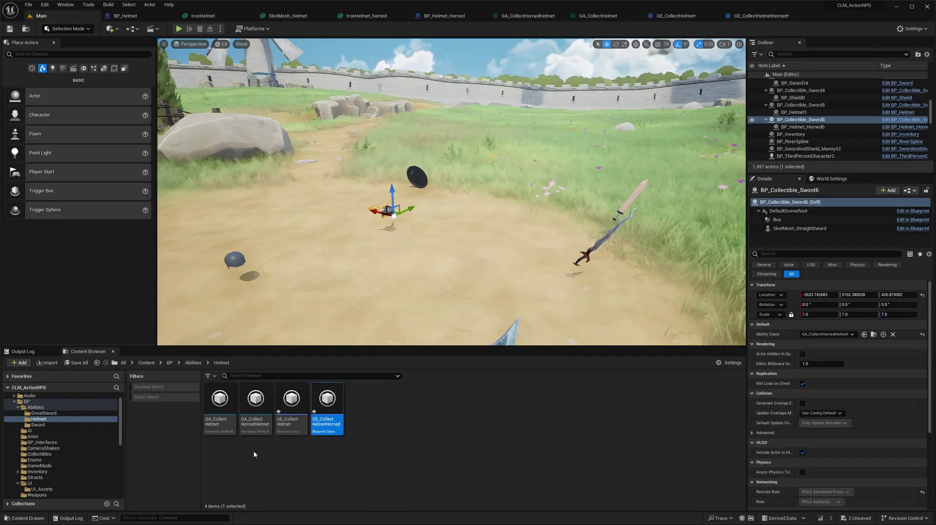
- Open GA_CollectHornedHelmet and set its Gameplay Effect Class to GE_CollectHelmetHorned
{"action": "left_click", "coordinate": [257, 401]}
{"action": "double_click", "coordinate": [258, 399]}
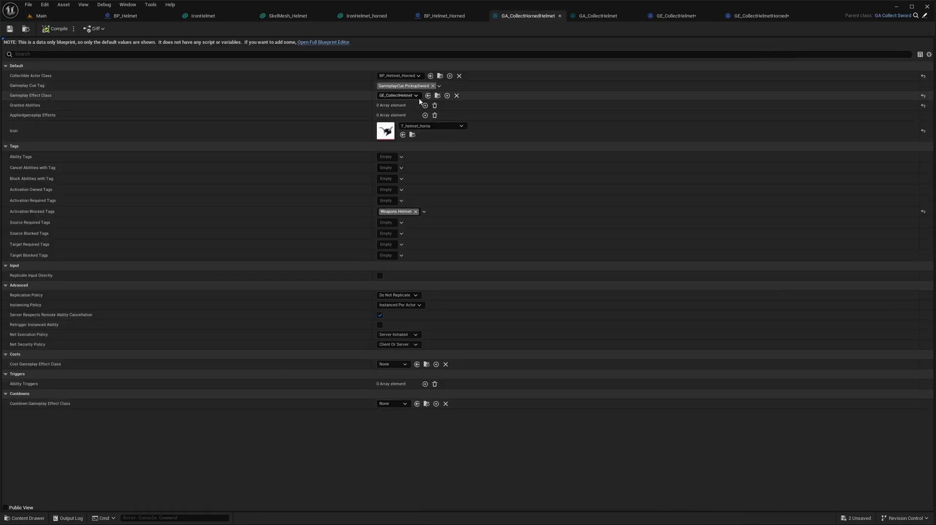
{"action": "left_click", "coordinate": [393, 96]}
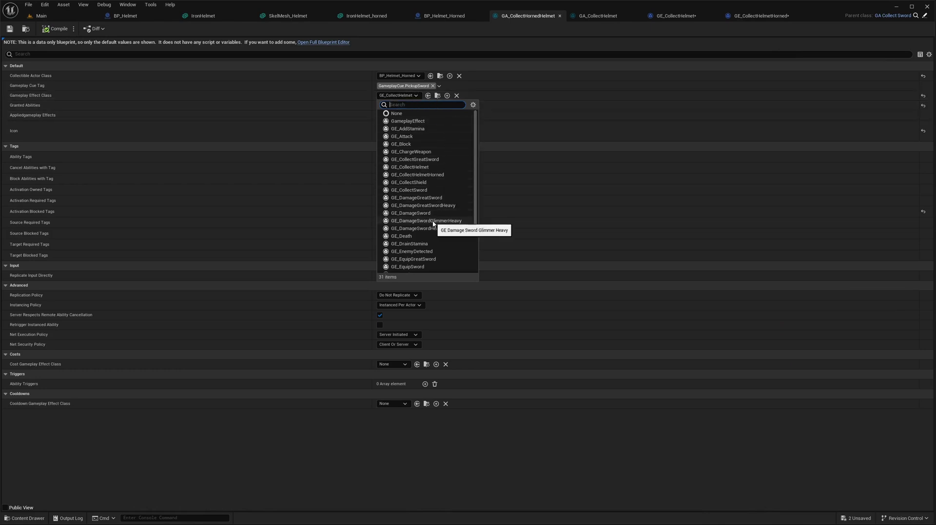
{"action": "type", "text": "horne"}
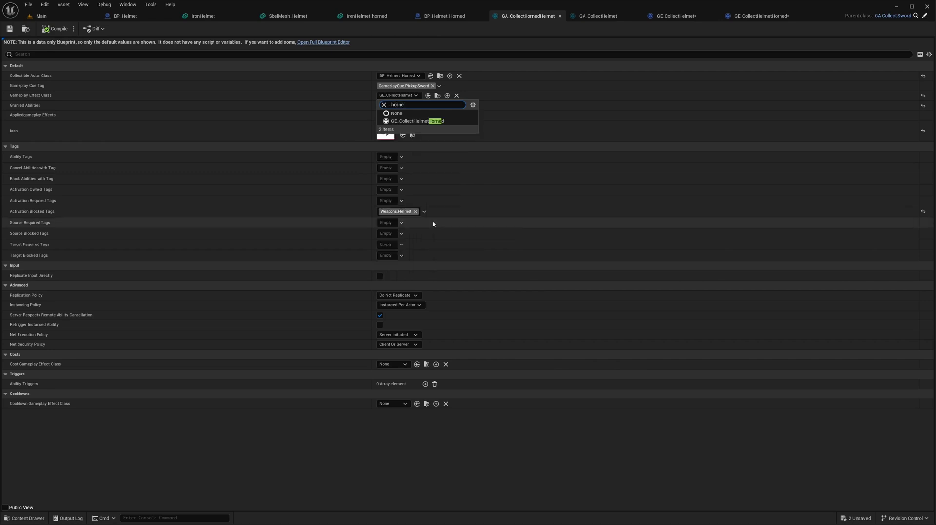
{"action": "left_click", "coordinate": [399, 123]}
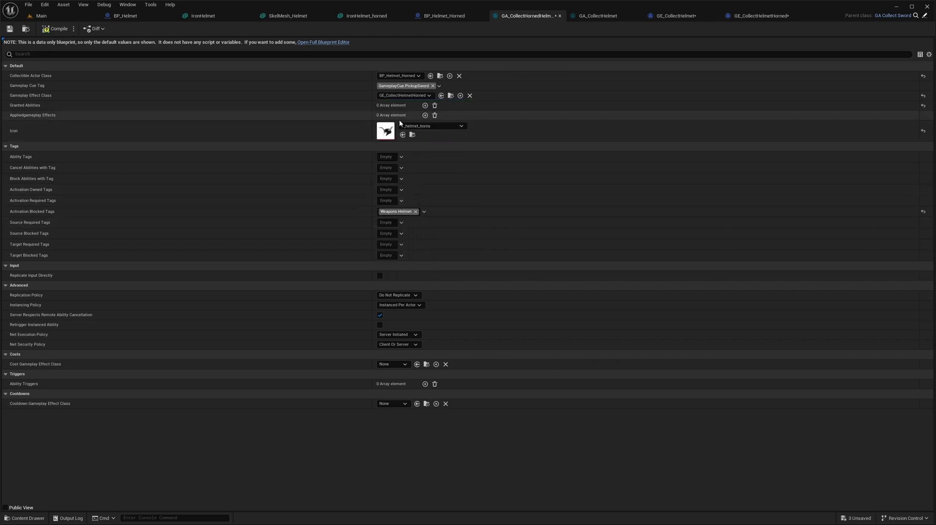
- Compile GA_CollectHornedHelmet and start a full-screen play session of the Main level
{"action": "left_click", "coordinate": [55, 29]}
{"action": "left_click", "coordinate": [41, 16]}
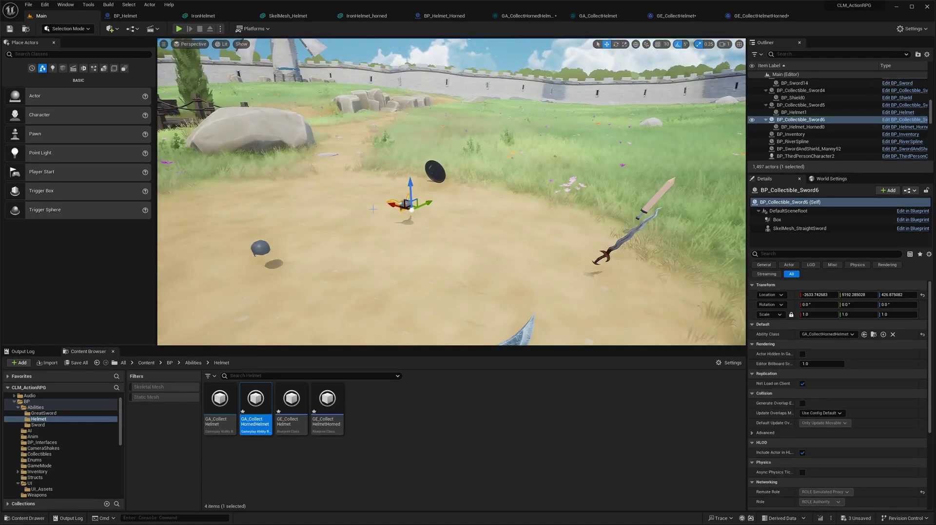
{"action": "key", "text": "alt+p"}
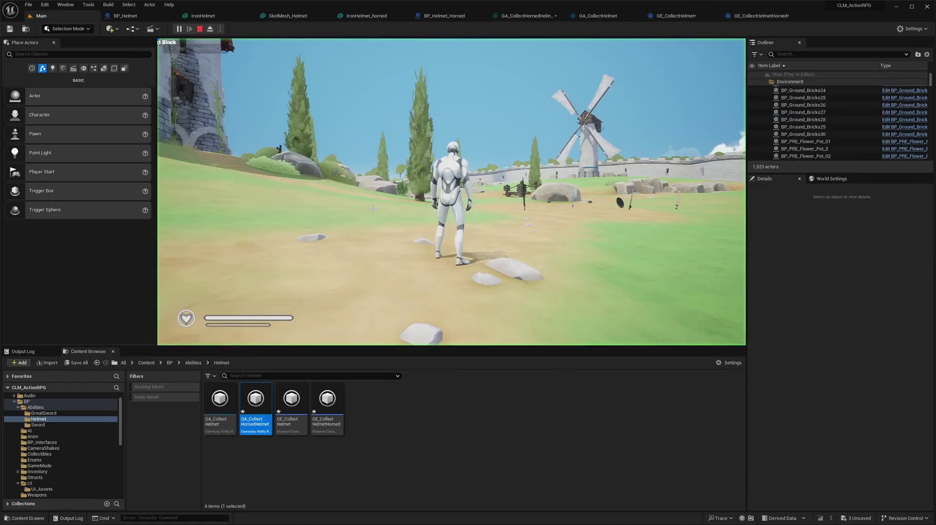
{"action": "key", "text": "w"}
{"action": "key", "text": "F11"}
{"action": "left_click", "coordinate": [468, 263]}
- Run the character over the short sword, horned helmet and plain helmet to test collecting and equipping them
{"action": "key", "text": "w"}
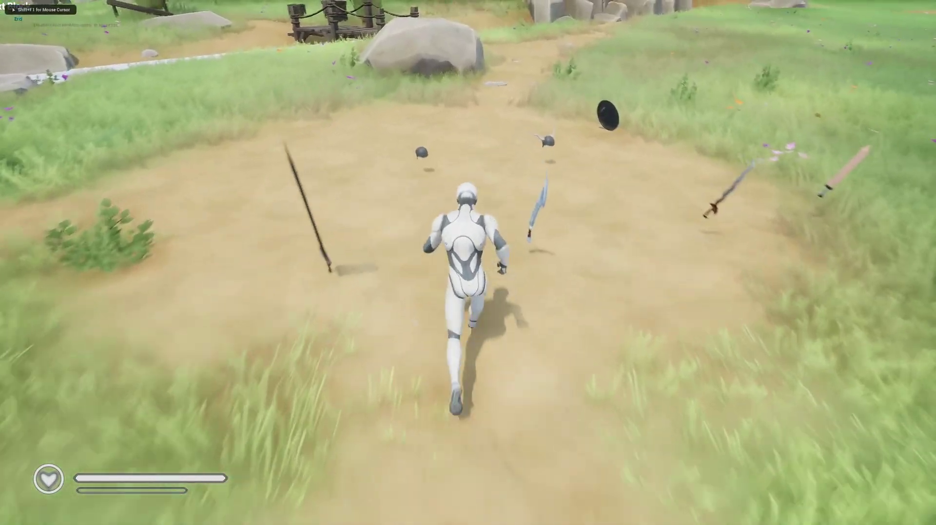
{"action": "key", "text": "w"}
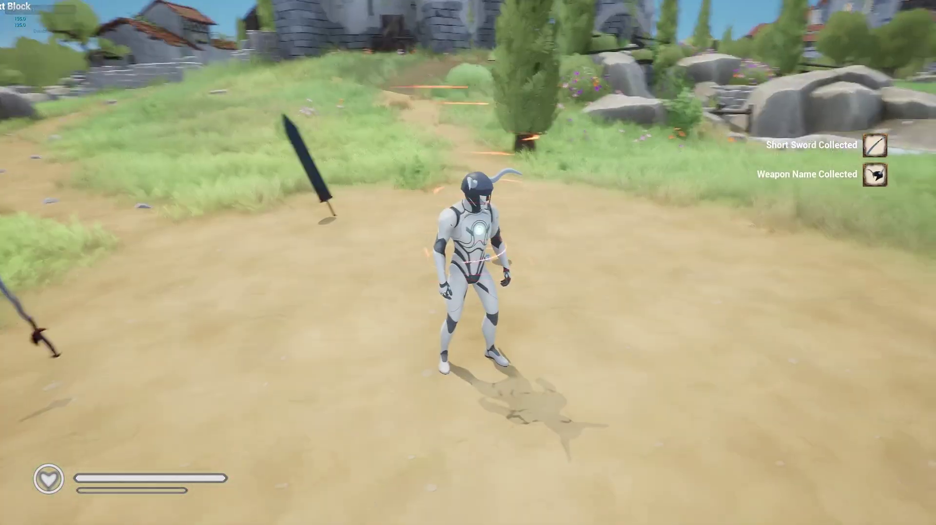
{"action": "key", "text": "w"}
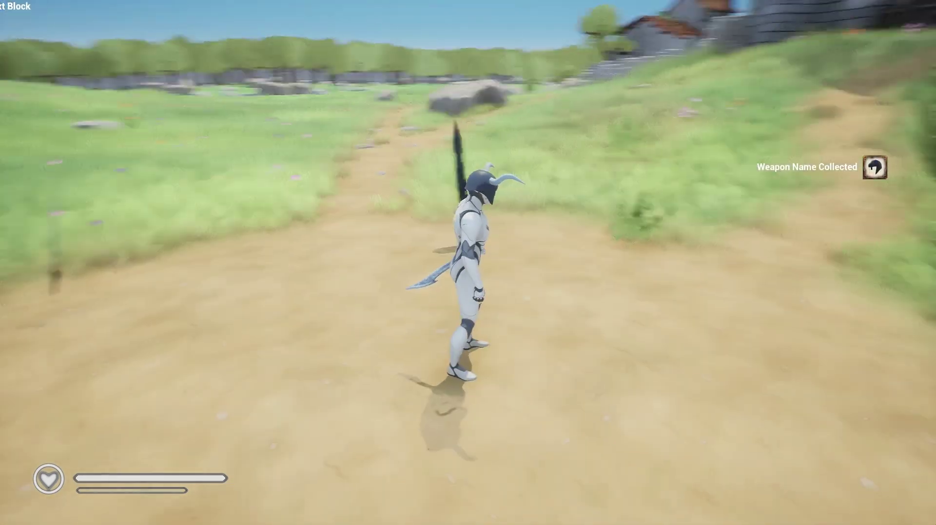
{"action": "key", "text": "a"}
{"action": "key", "text": "w"}
{"action": "key", "text": "F11"}
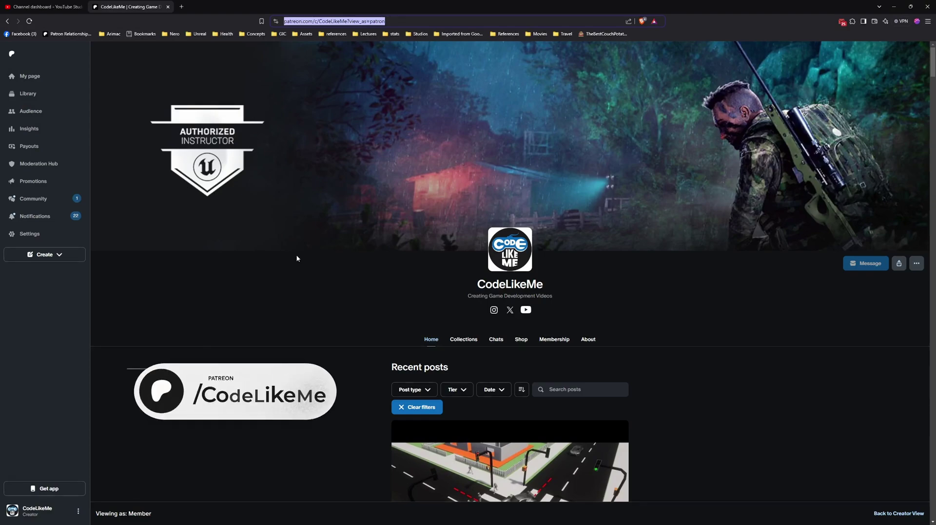
- Switch to the web browser and look through the recent Action RPG tutorial posts on the CodeLikeMe Patreon page
{"action": "scroll", "coordinate": [307, 268], "scroll_direction": "down", "scroll_amount": 3}
{"action": "scroll", "coordinate": [316, 274], "scroll_direction": "down", "scroll_amount": 10}
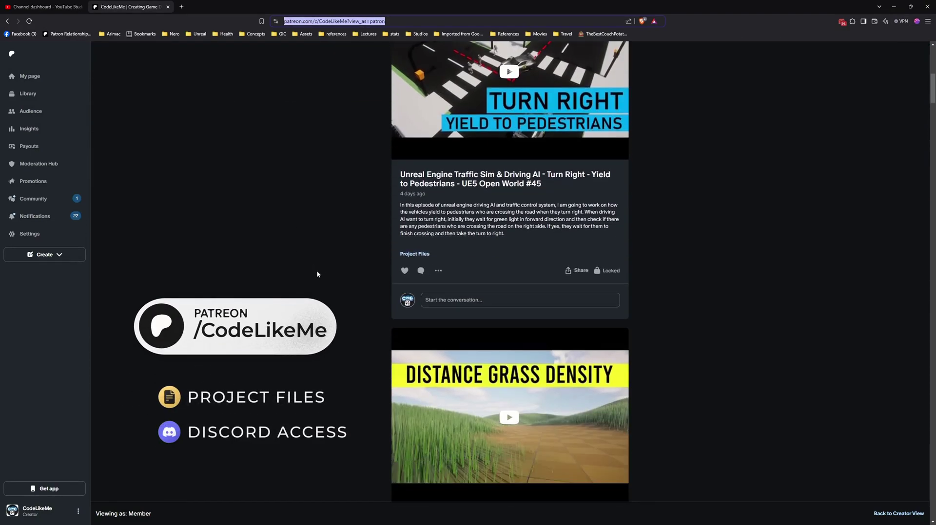
{"action": "scroll", "coordinate": [314, 275], "scroll_direction": "down", "scroll_amount": 10}
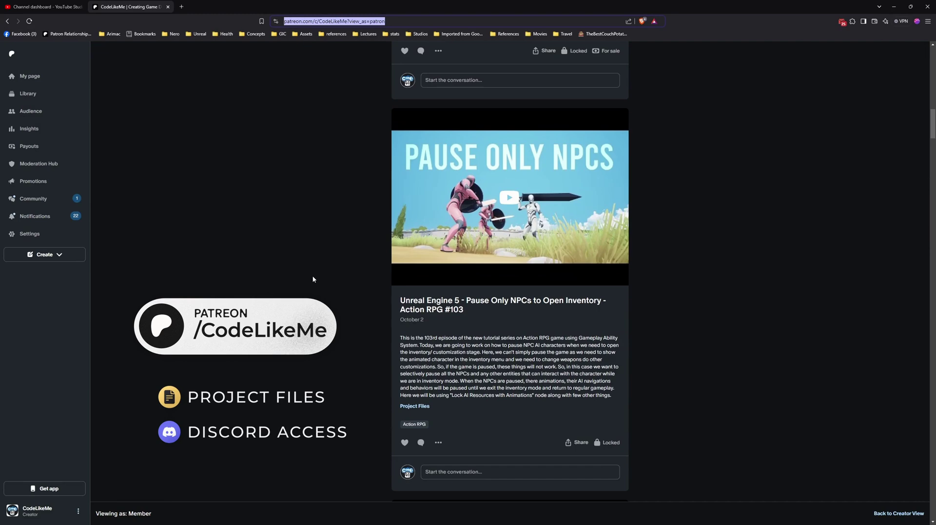
{"action": "scroll", "coordinate": [313, 279], "scroll_direction": "down", "scroll_amount": 10}
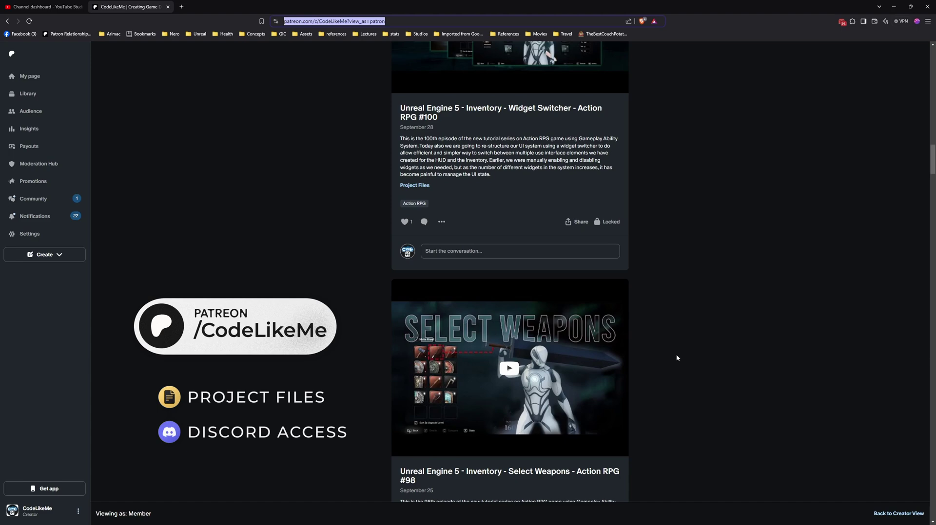
{"action": "scroll", "coordinate": [382, 362], "scroll_direction": "down", "scroll_amount": 4}
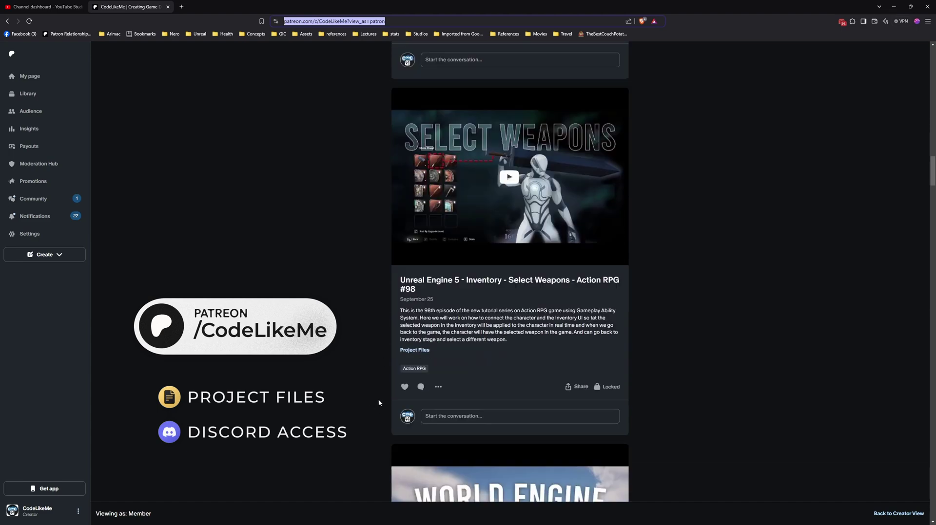
{"action": "scroll", "coordinate": [373, 371], "scroll_direction": "down", "scroll_amount": 5}
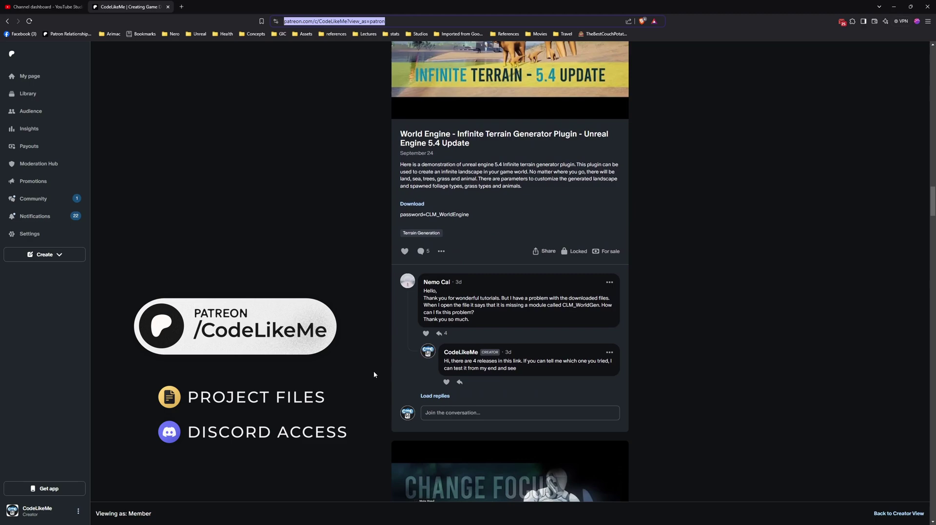
{"action": "scroll", "coordinate": [373, 370], "scroll_direction": "down", "scroll_amount": 15}
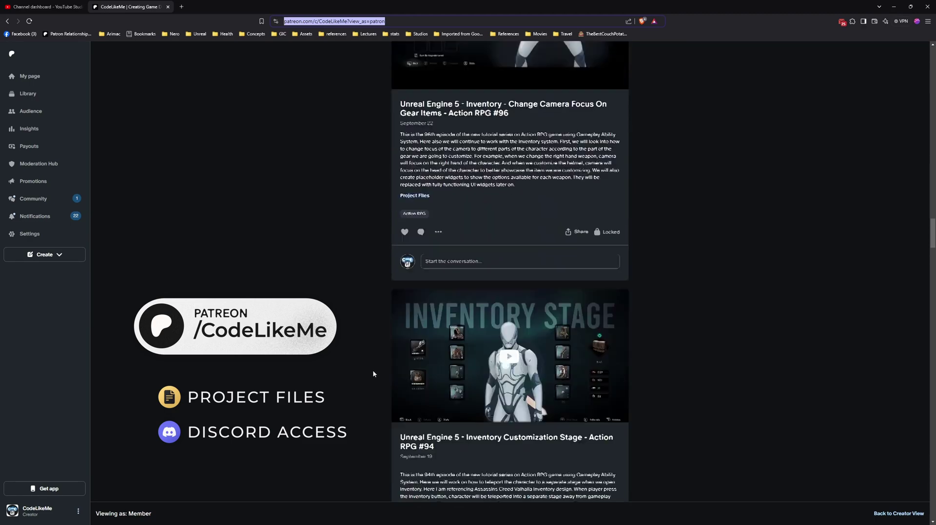
{"action": "scroll", "coordinate": [372, 371], "scroll_direction": "down", "scroll_amount": 5}
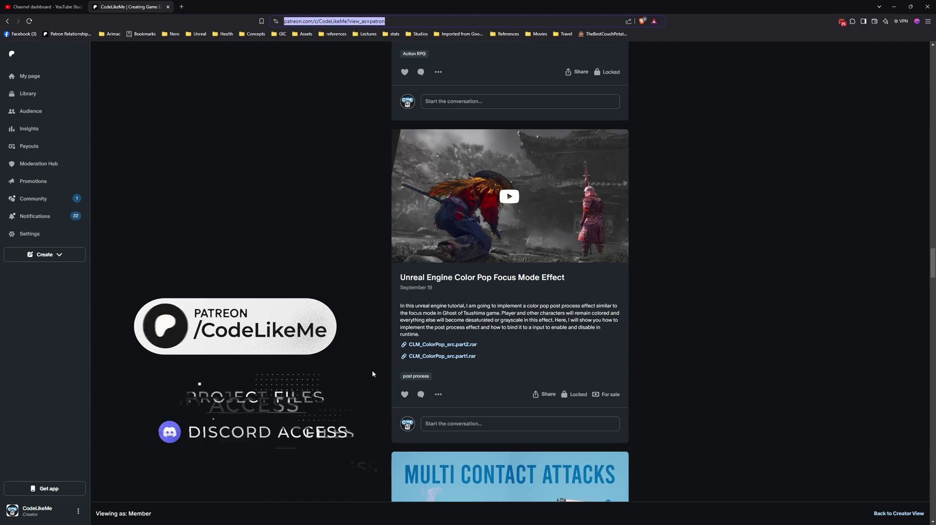
{"action": "scroll", "coordinate": [372, 373], "scroll_direction": "down", "scroll_amount": 15}
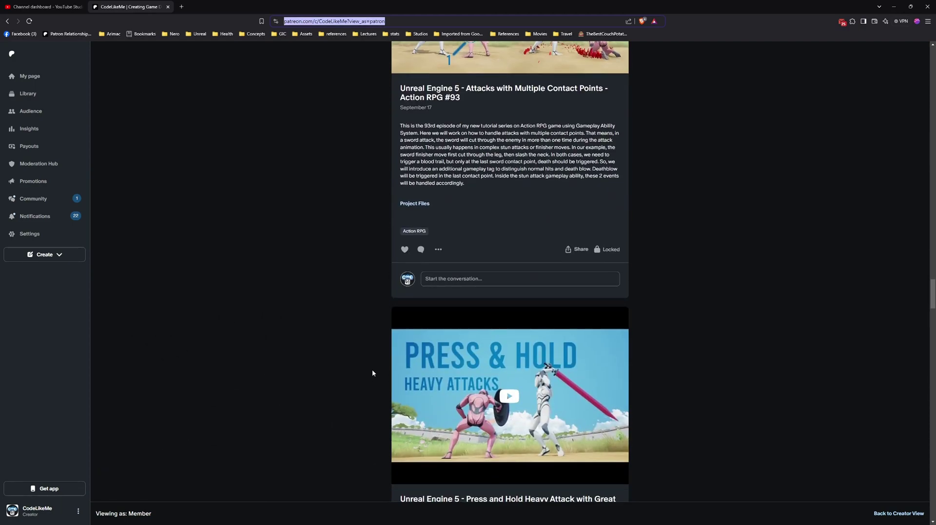
{"action": "scroll", "coordinate": [371, 375], "scroll_direction": "down", "scroll_amount": 15}
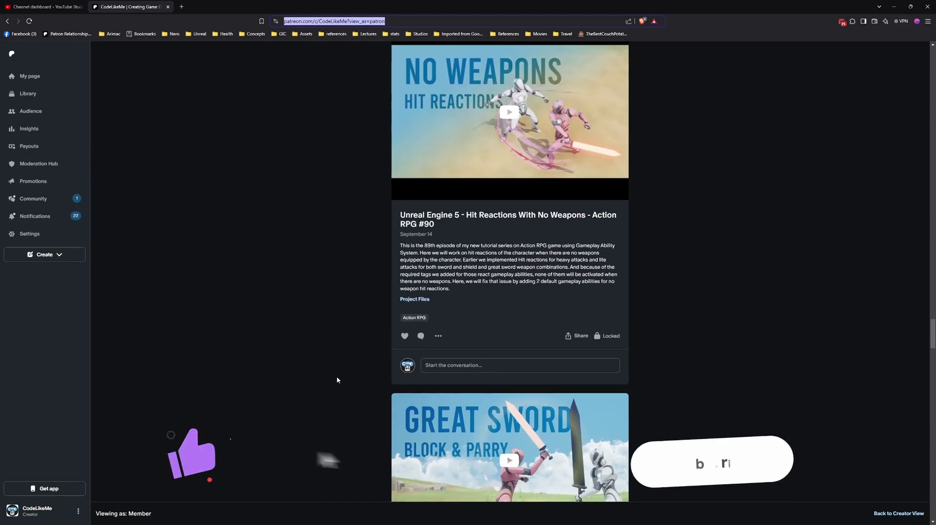
{"action": "scroll", "coordinate": [316, 371], "scroll_direction": "down", "scroll_amount": 15}
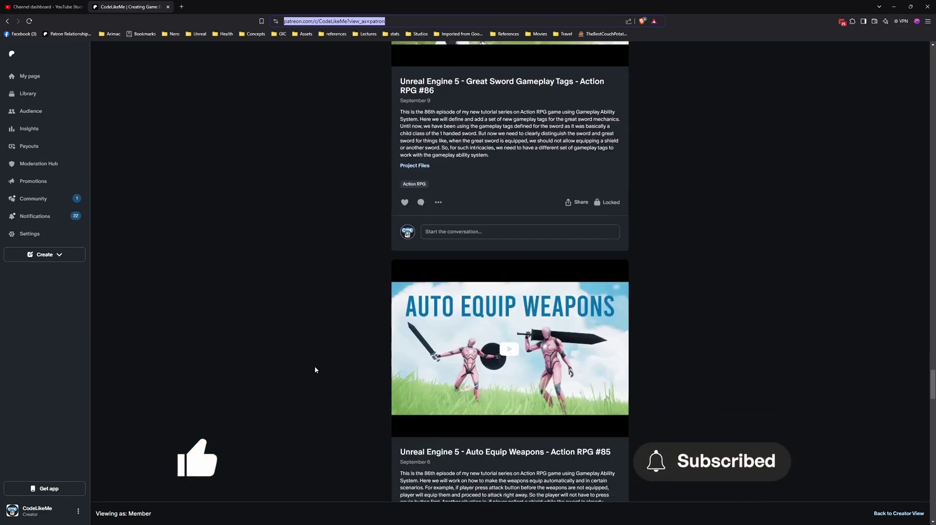